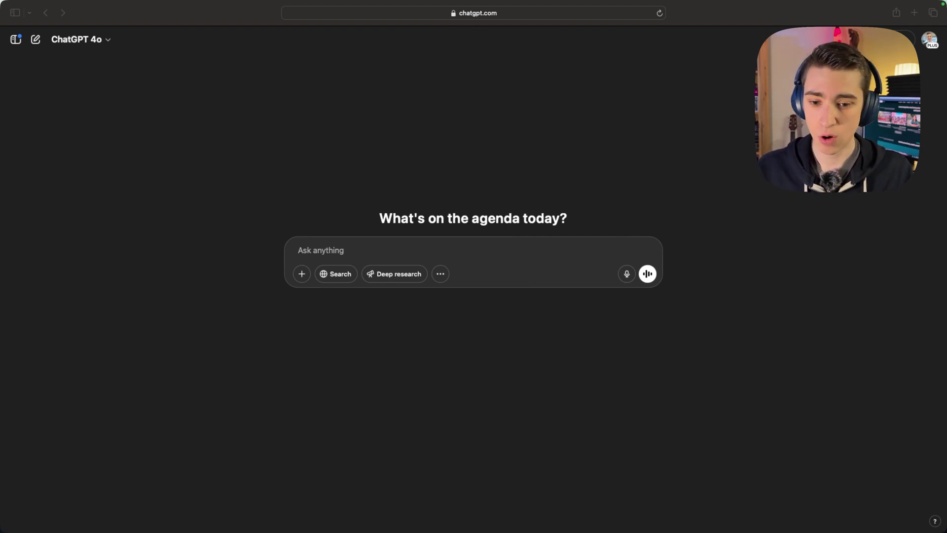
# Step: Ask the assistant to "make a logo for a coffee company"
pyautogui.write('make a logo for a coffee com')
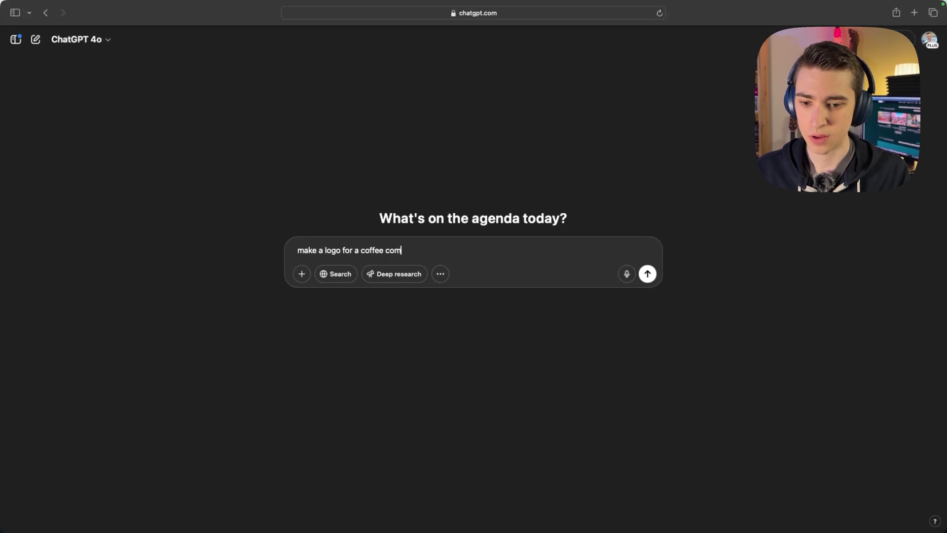
pyautogui.write('pany')
pyautogui.press('Return')
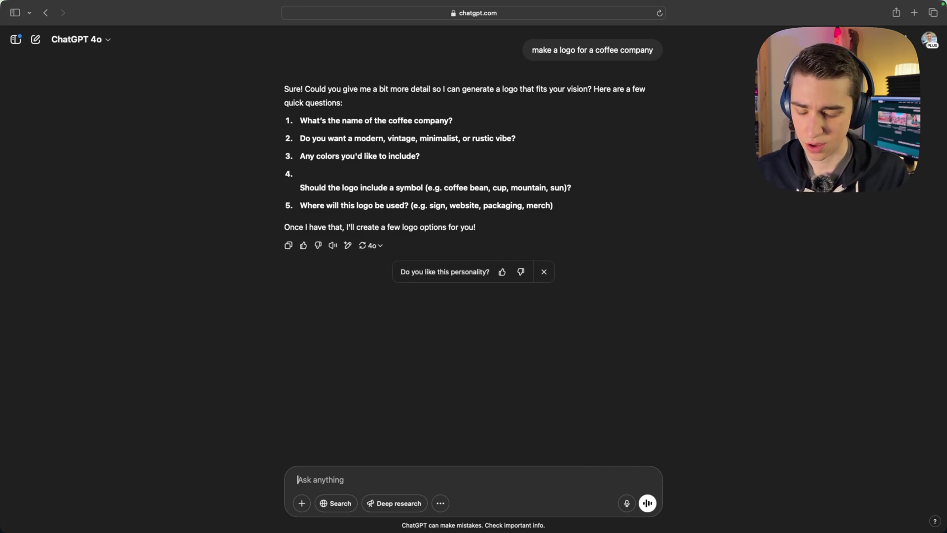
# Step: Name the company 'Josh Coffee Co.' and have the assistant create the logo without answering its style questions
pyautogui.write("call it 'Josh Coffee Co.")
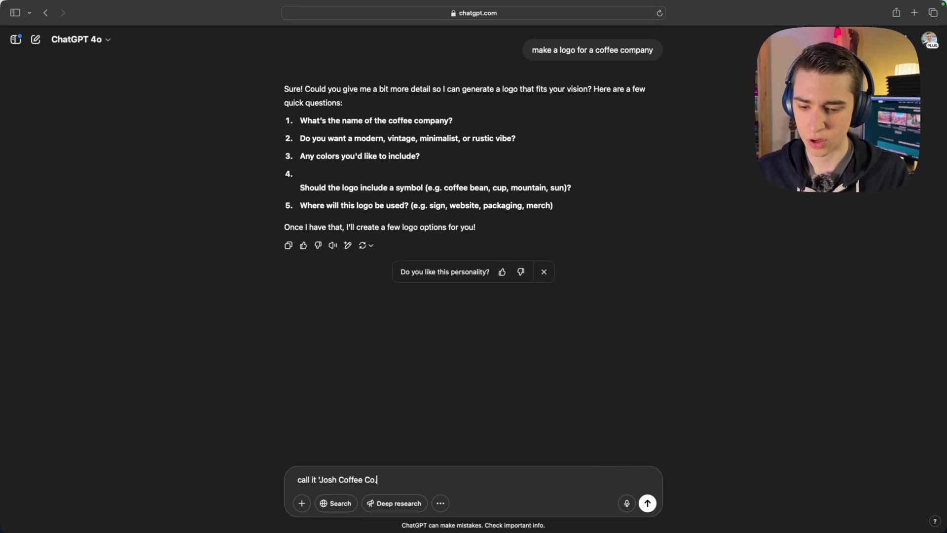
pyautogui.write("'")
pyautogui.press('Return')
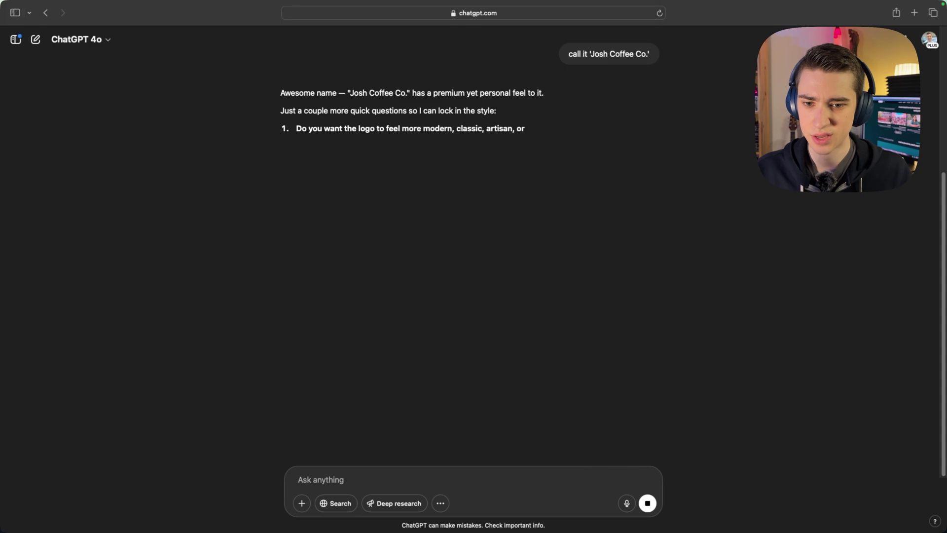
pyautogui.write('cr')
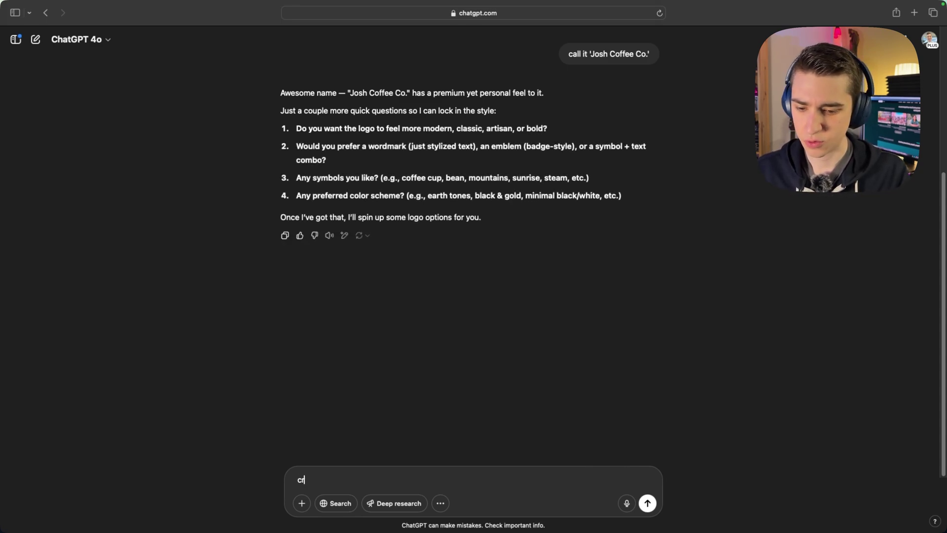
pyautogui.write('eate the logo')
pyautogui.press('Return')
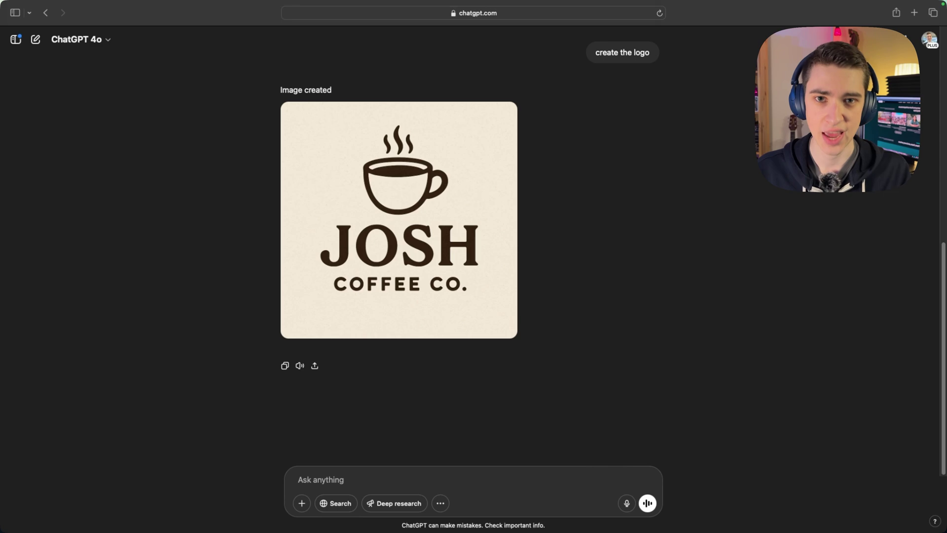
# Step: Write a prompt to put this logo on a barista apron for a website product photo in a warm, woodsy, cozy-cabin coffee shop
pyautogui.write('Put this logo on a barista apron in a coffee shop.')
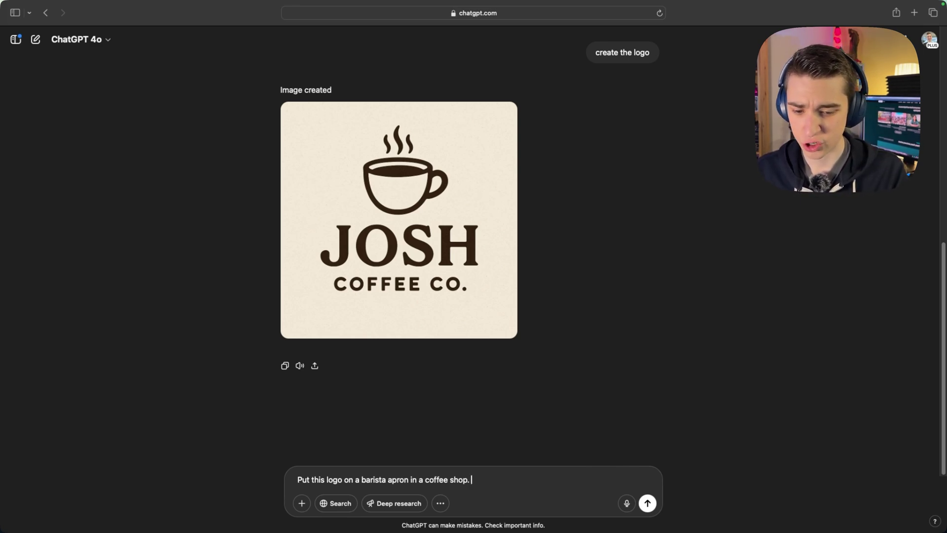
pyautogui.write('This is for a p')
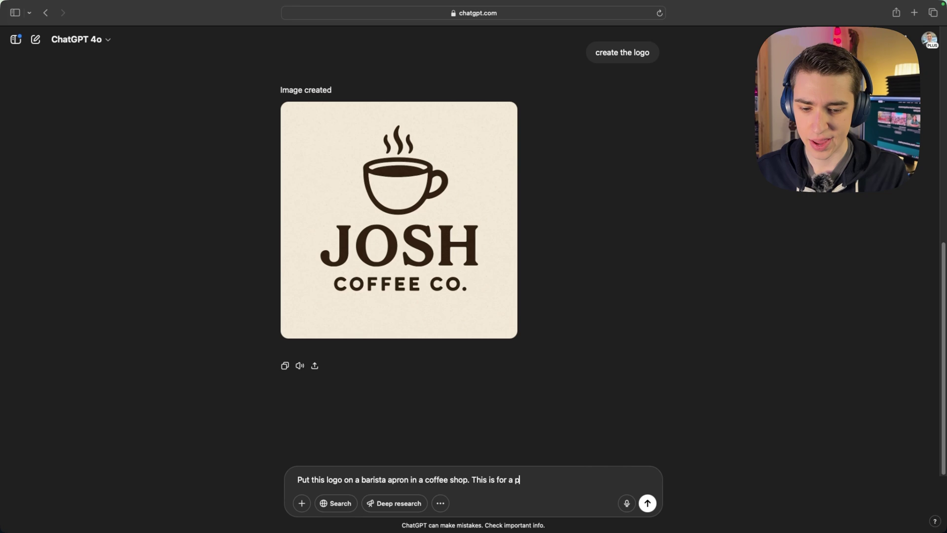
pyautogui.write('roduct photo for our we')
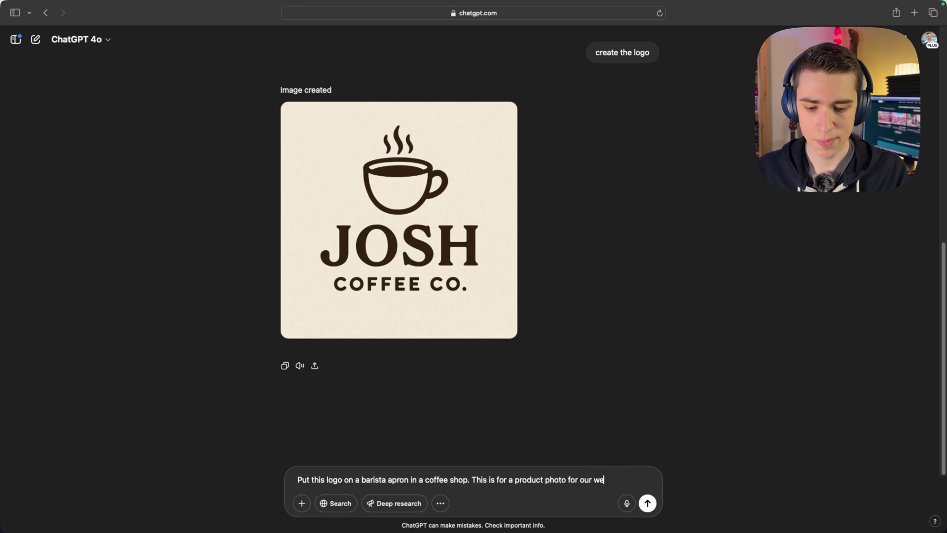
pyautogui.write('bsite.')
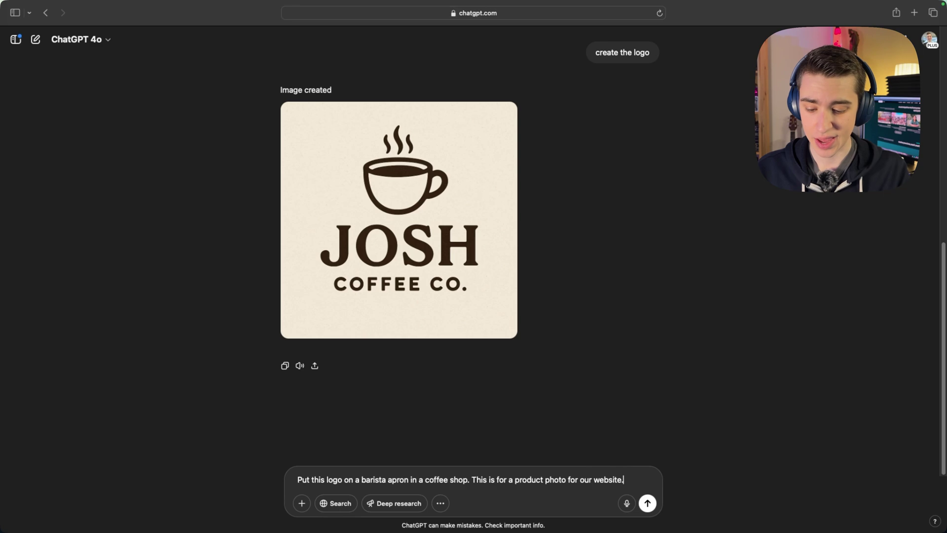
pyautogui.write('the vibe inside the coffee shop is warm and woodsy')
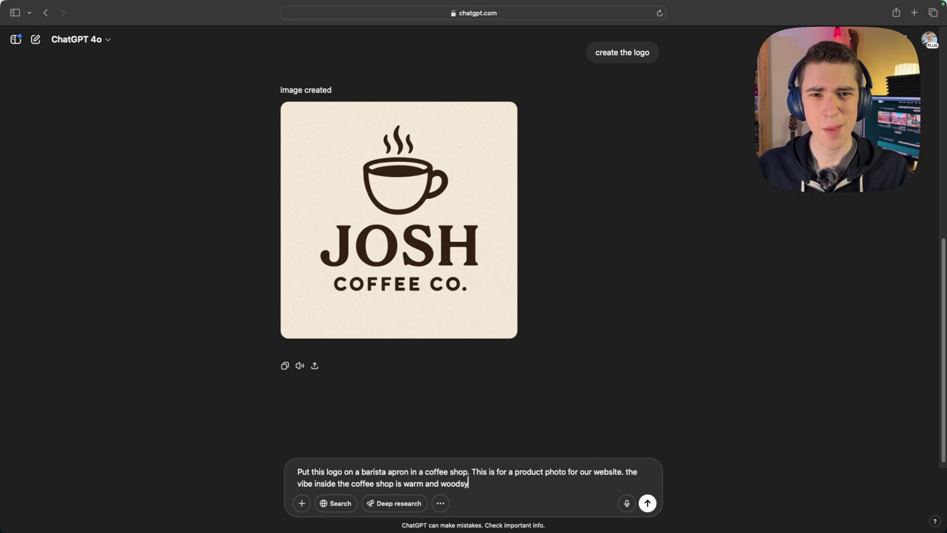
pyautogui.write('. Think cozy cabin in the woods vibe.')
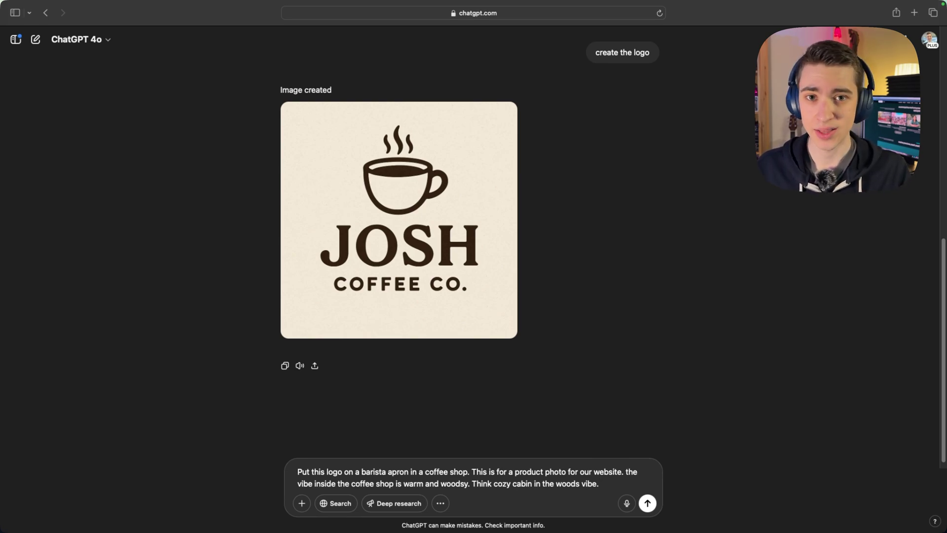
# Step: Add a moderately happy barista serving two large cups with centred medium logos, a beige apron, a busy shop and blurred waiting customers, and submit the prompt
pyautogui.write('The barista is serving two large coffee cups with the logo in the centre and medium sized. The apron will be beige with the coffee shop busy but the barista looking happy (but not too happy) customers will be waiting in the background (blurred) waiting to receive their orders.')
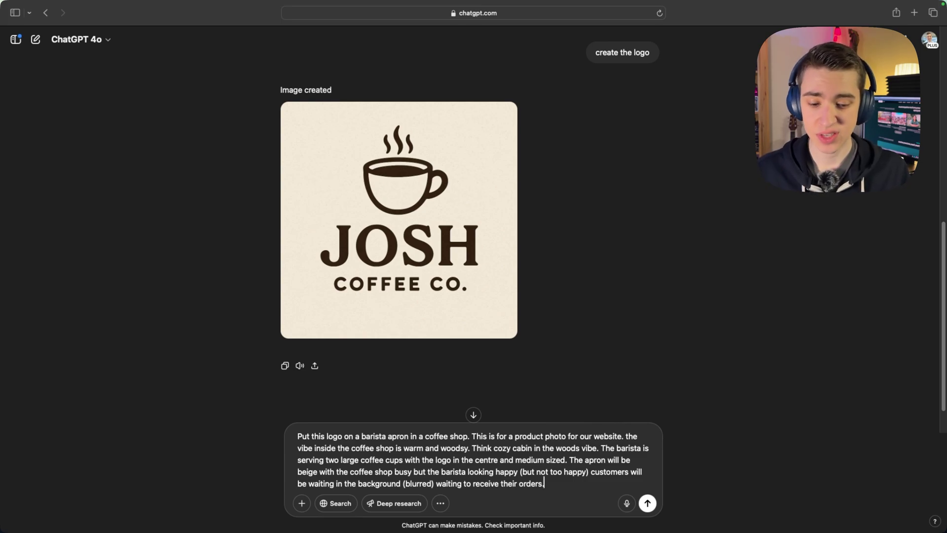
pyautogui.moveTo(606, 448); pyautogui.dragTo(524, 483)
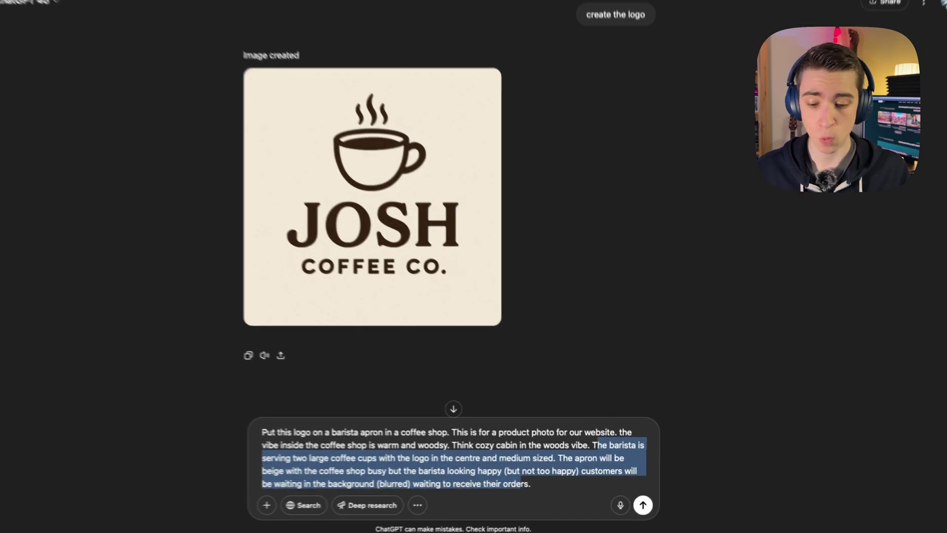
pyautogui.click(545, 483)
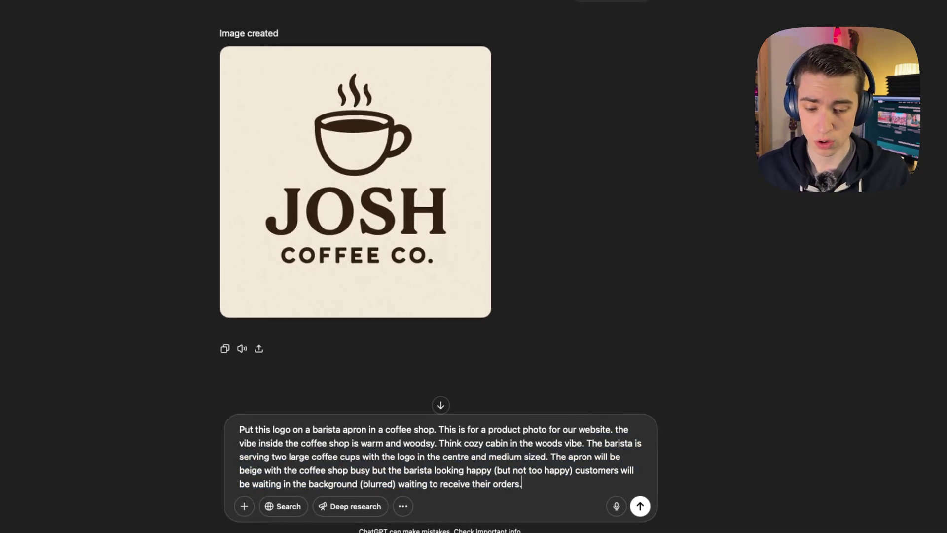
pyautogui.press('Return')
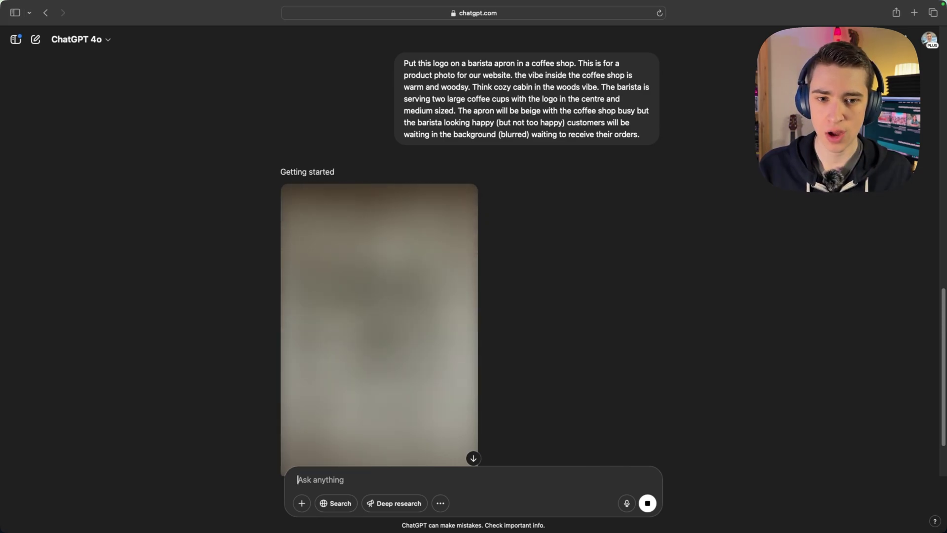
# Step: Review the submitted prompt's details against the original logo and the generated barista image, including an enlarged view of the image
pyautogui.moveTo(578, 63); pyautogui.dragTo(460, 87)
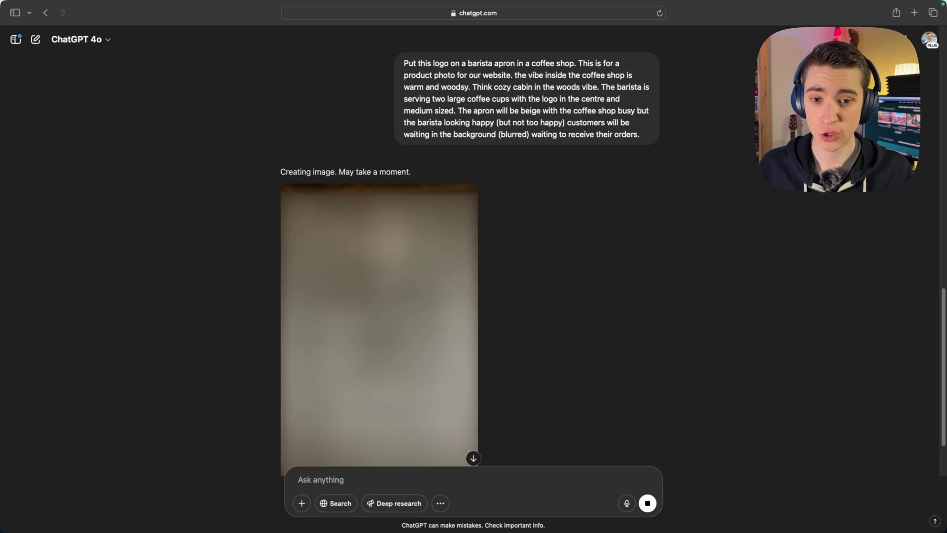
pyautogui.moveTo(496, 98); pyautogui.dragTo(429, 127)
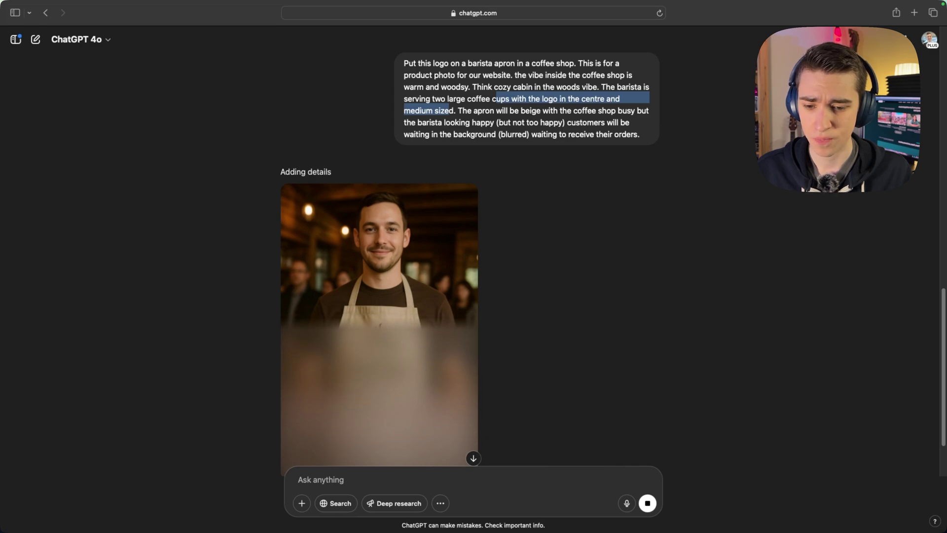
pyautogui.scroll(5, 474, 246)
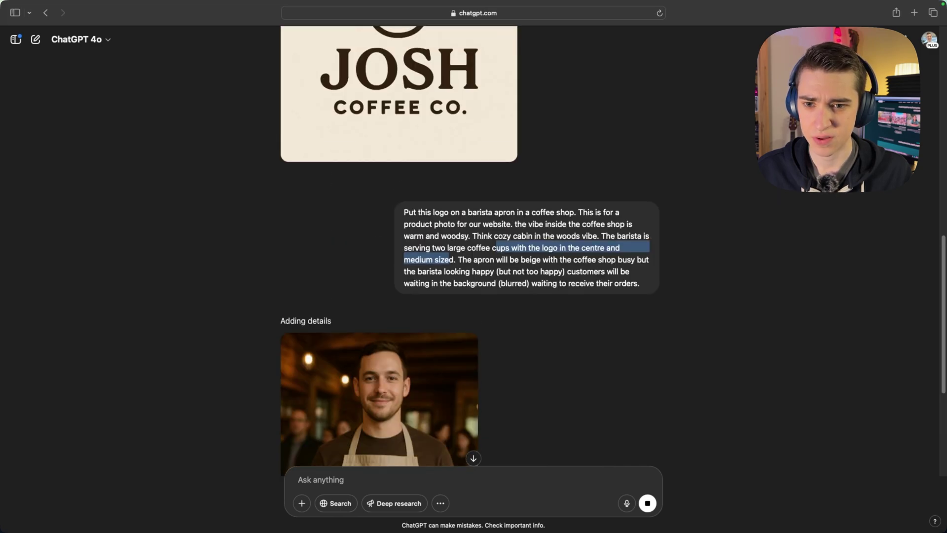
pyautogui.scroll(3, 473, 247)
pyautogui.scroll(-10, 474, 247)
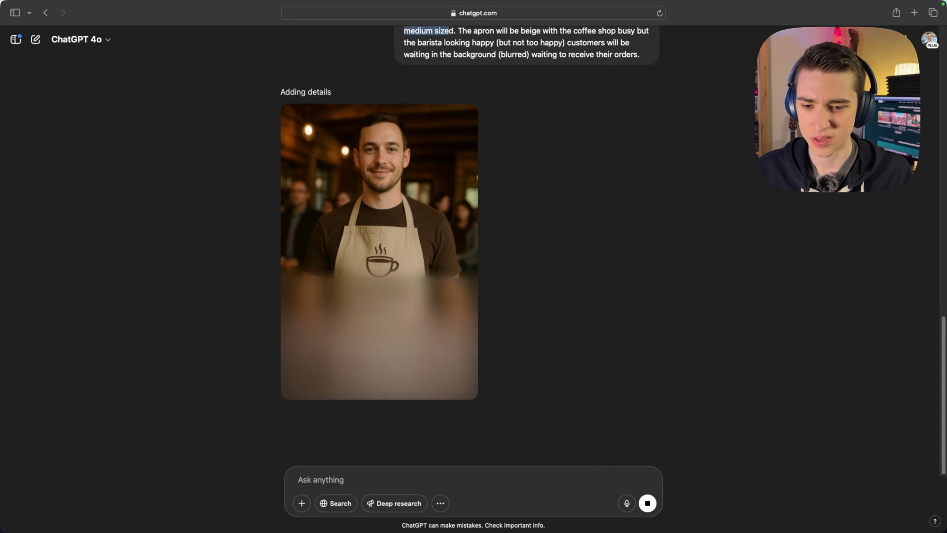
pyautogui.scroll(10, 473, 247)
pyautogui.scroll(-10, 473, 246)
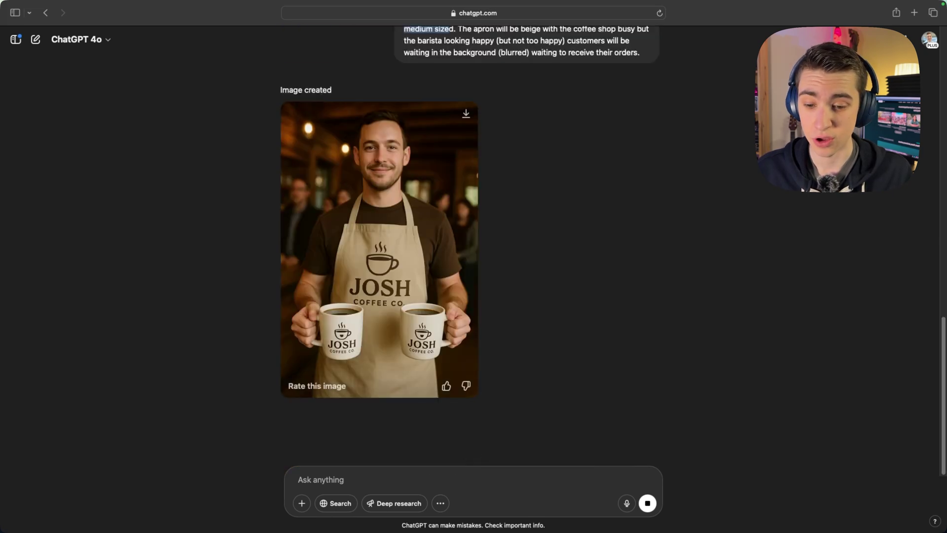
pyautogui.click(380, 247)
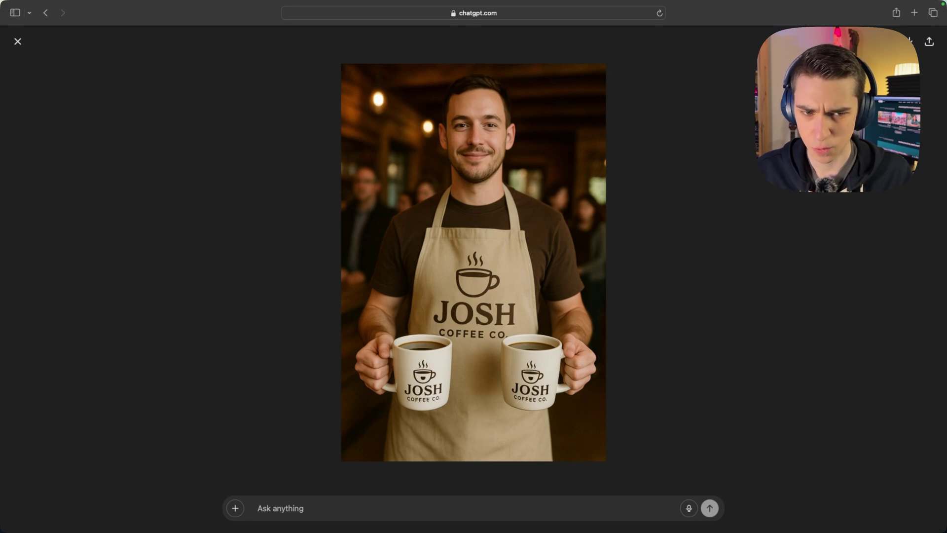
pyautogui.press('Escape')
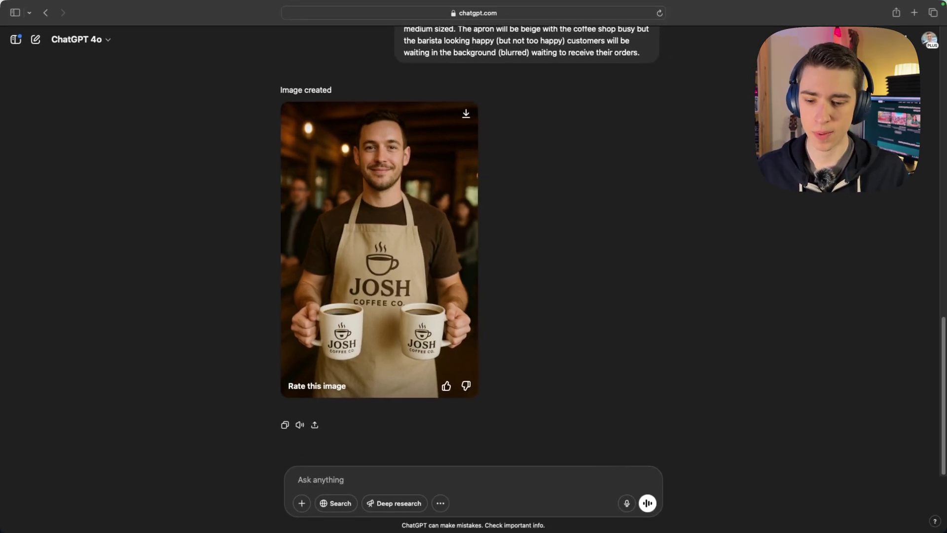
# Step: Request another image with the coffee in to-go cups and the barista behind the counter serving them
pyautogui.write('Generate another one but the coffee c')
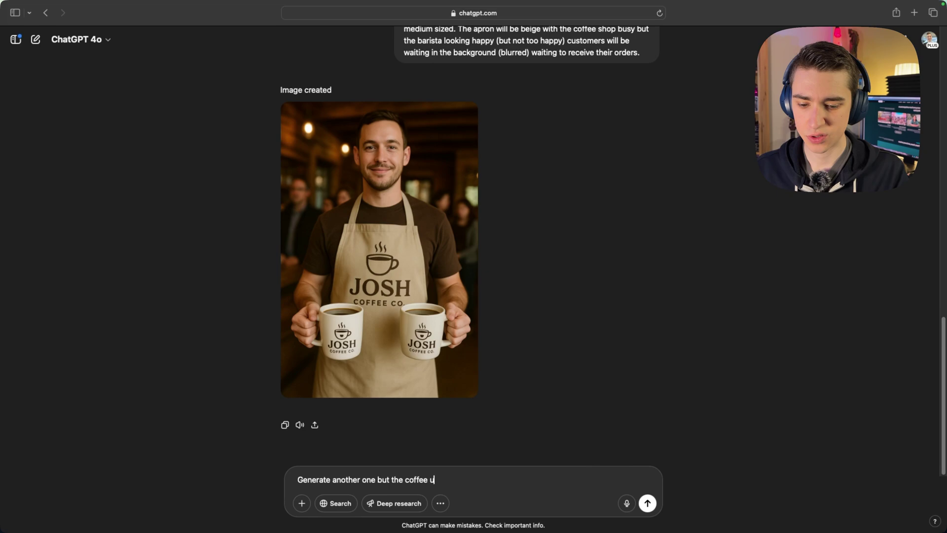
pyautogui.write('ups are in to-go cups and the barista is behind the counter serving them')
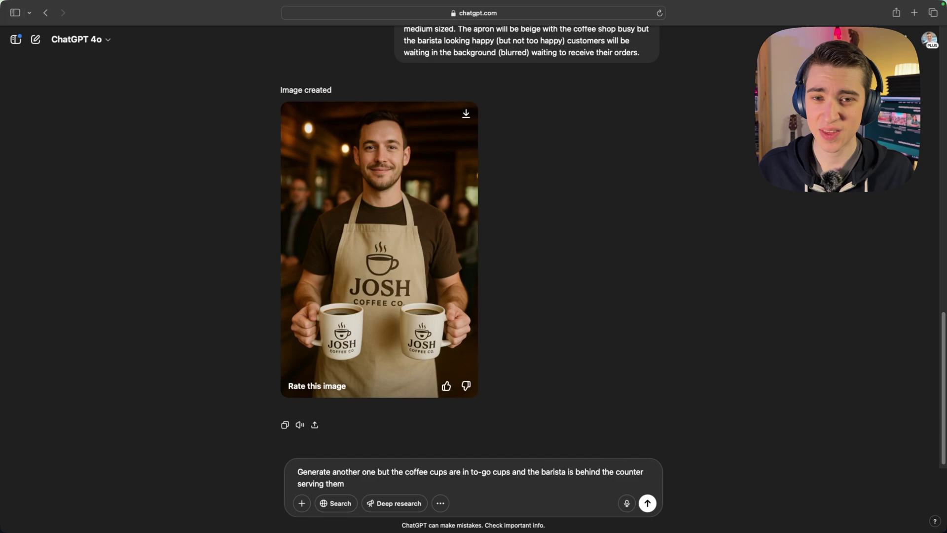
pyautogui.scroll(1, 470, 231)
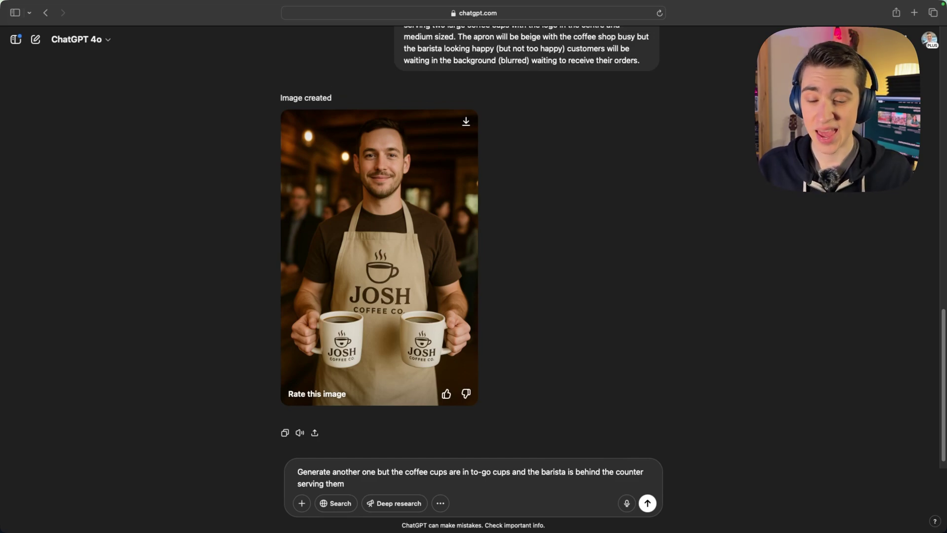
pyautogui.scroll(-2, 470, 231)
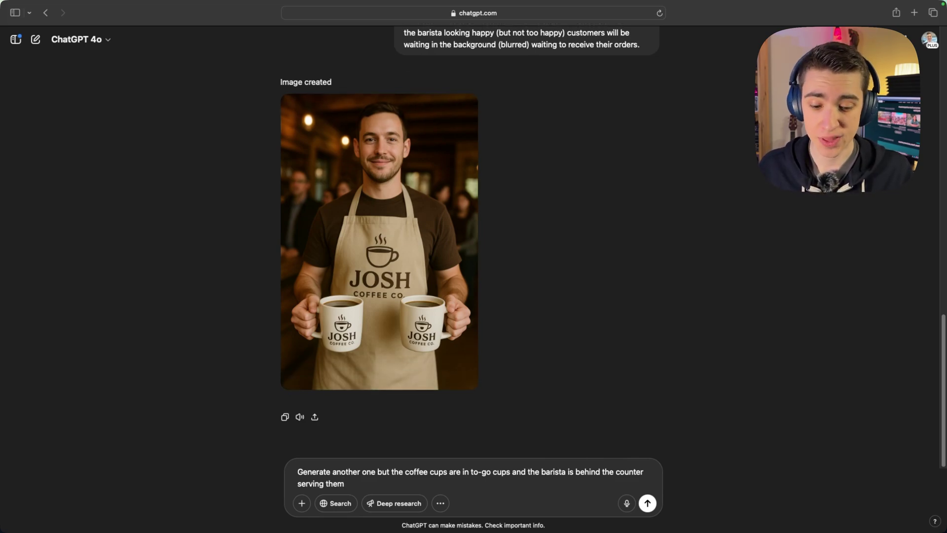
pyautogui.press('Return')
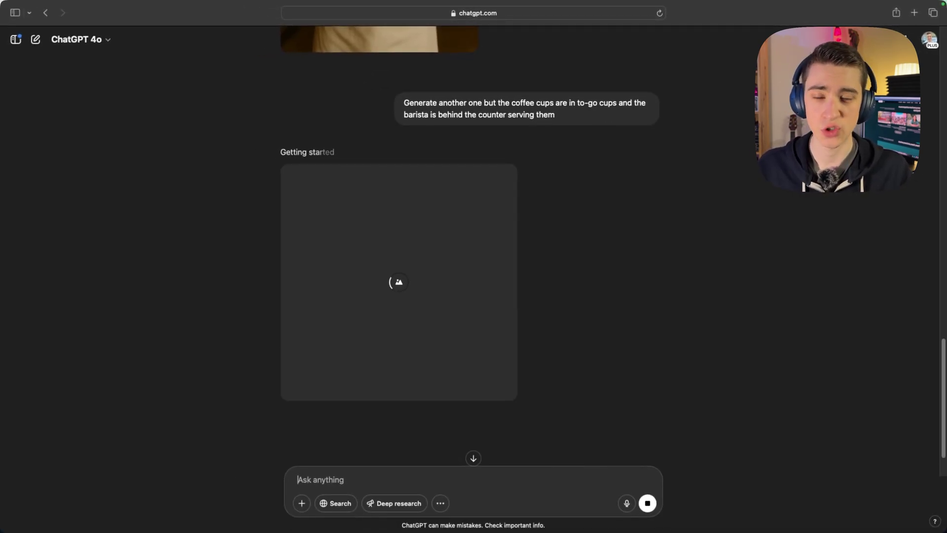
# Step: Look back at the earlier barista prompt and image, and inspect the new to-go cup image enlarged
pyautogui.scroll(5, 470, 207)
pyautogui.scroll(3, 470, 247)
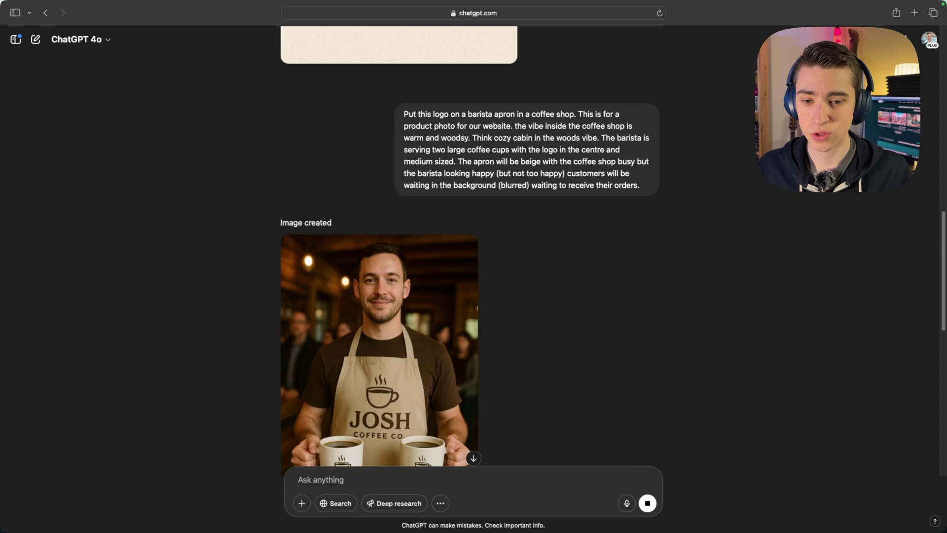
pyautogui.scroll(-8, 469, 246)
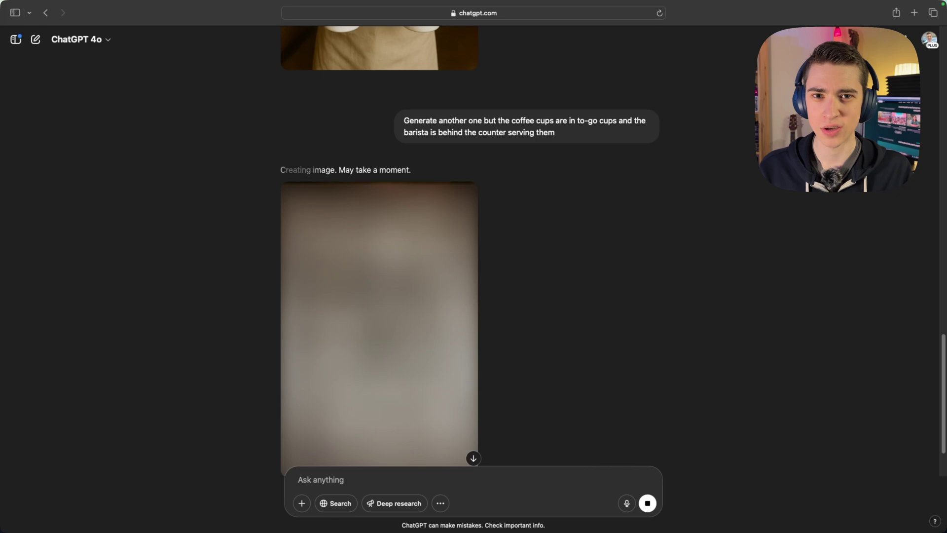
pyautogui.scroll(-3, 474, 246)
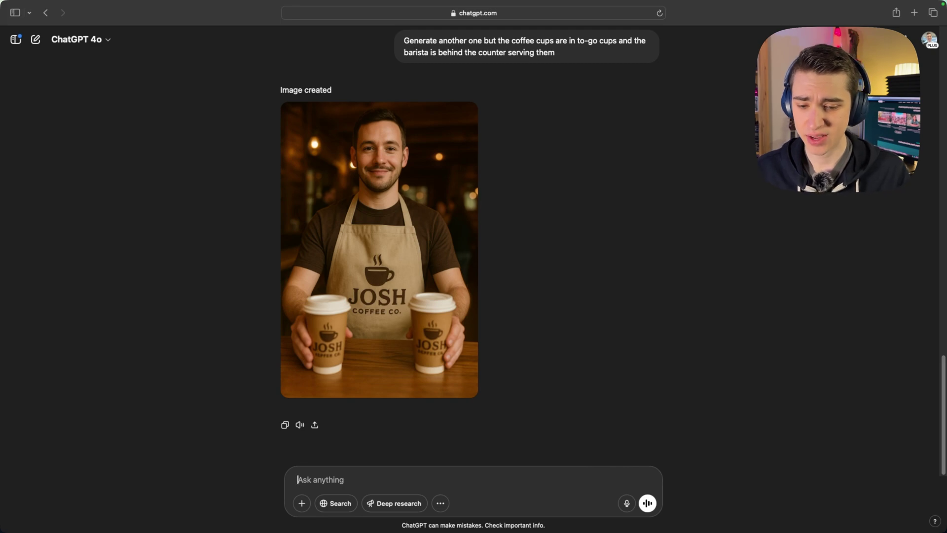
pyautogui.click(379, 250)
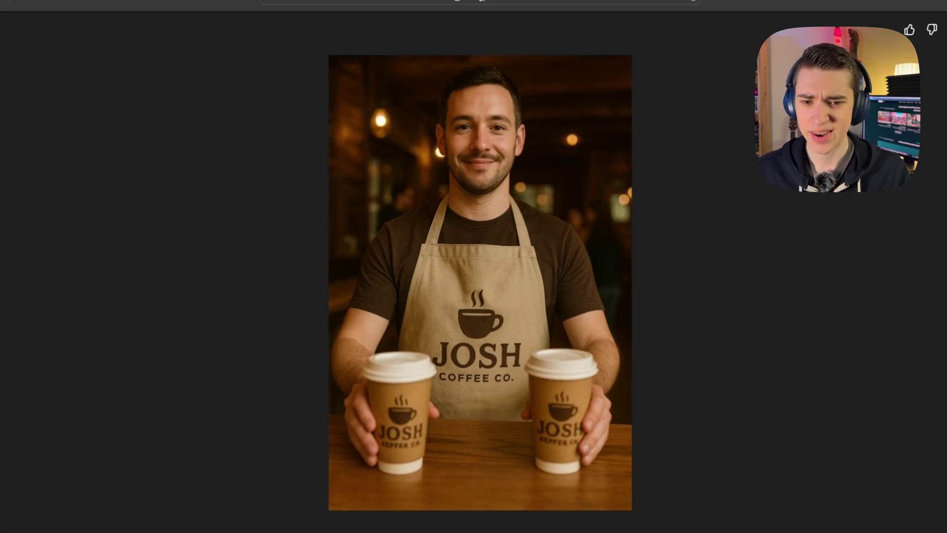
pyautogui.click(19, 36)
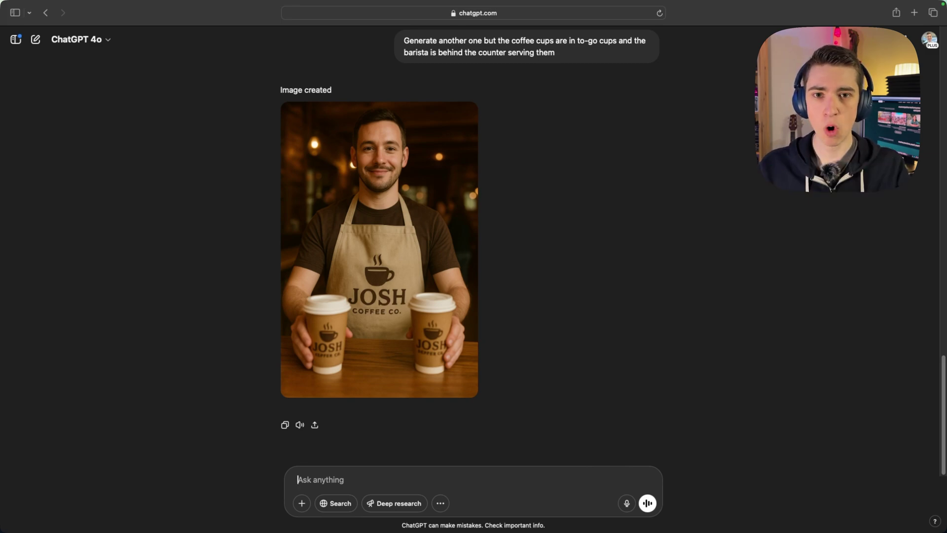
# Step: Submit the prompt "Create product packaging for a coffee blend that customers can take home, make it a product photoshoot"
pyautogui.write('Create product packaging')
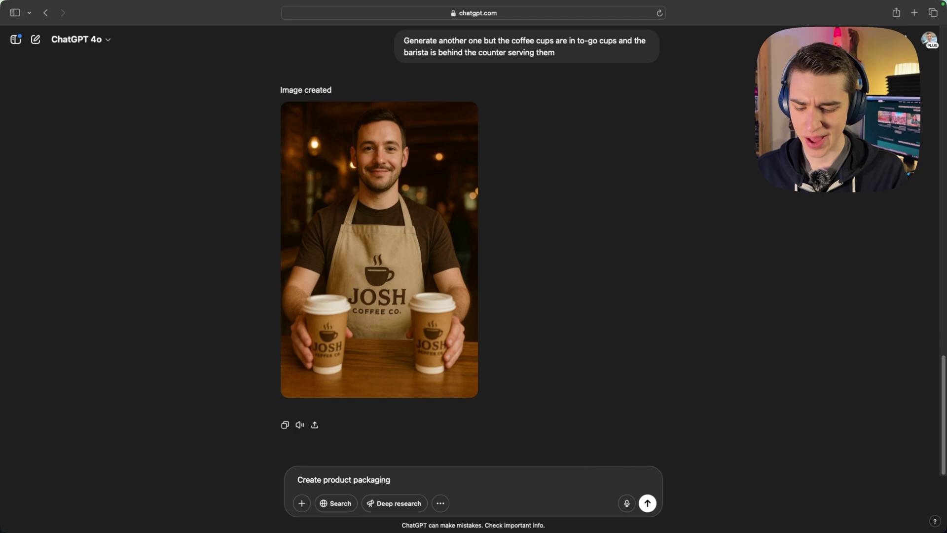
pyautogui.write('for a coffee ')
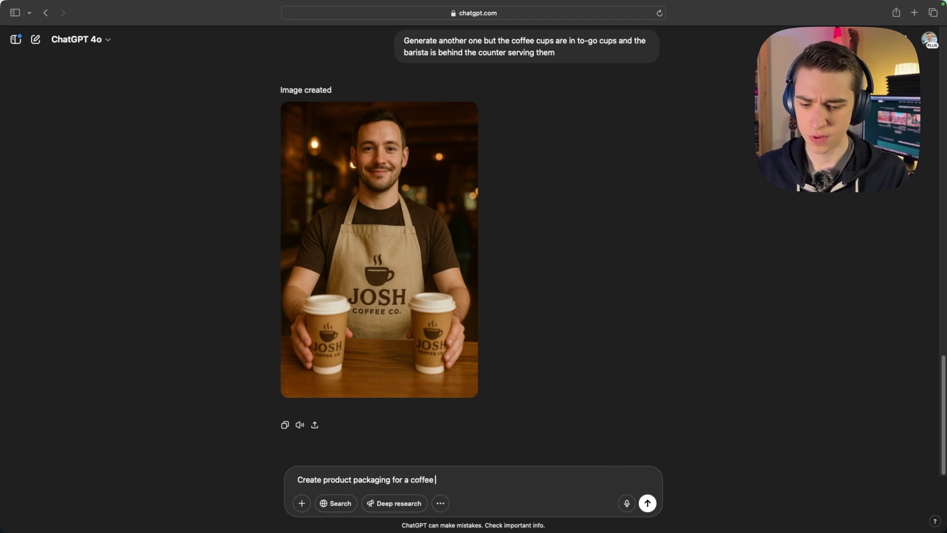
pyautogui.write('blend that cus')
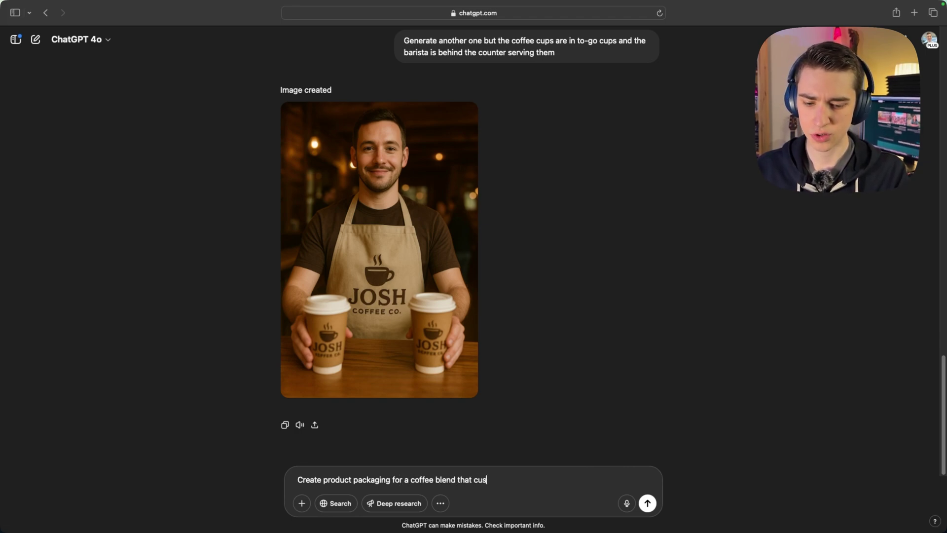
pyautogui.write('tomers can take home, mak')
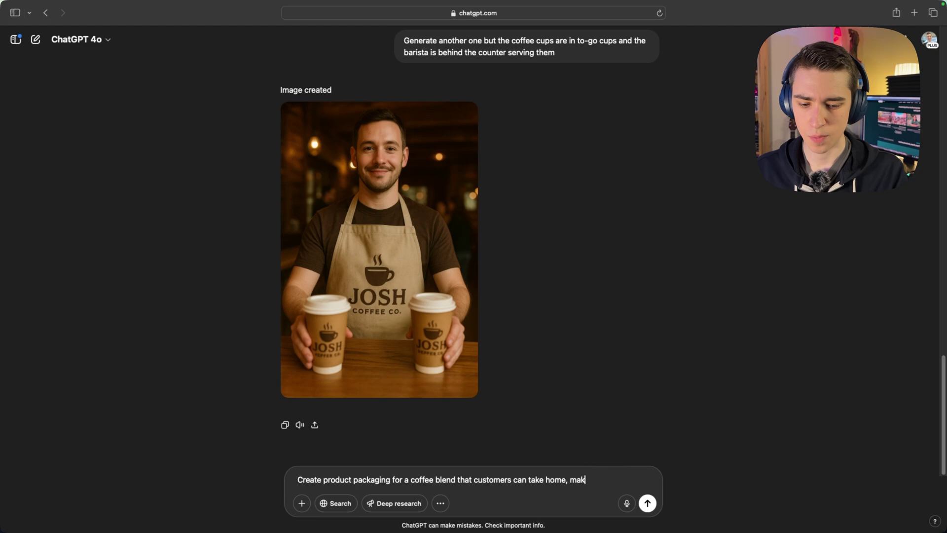
pyautogui.write('e it a product ph')
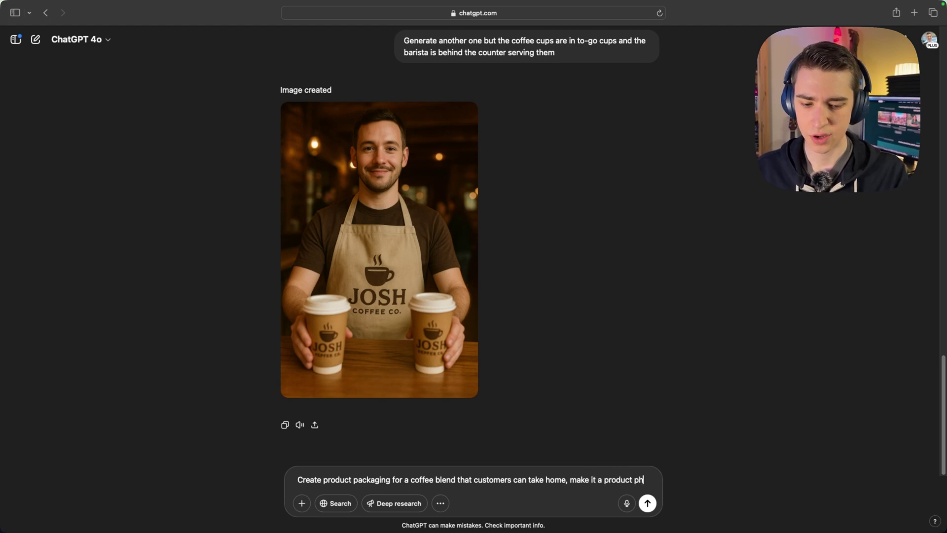
pyautogui.write('otoshoot')
pyautogui.press('Return')
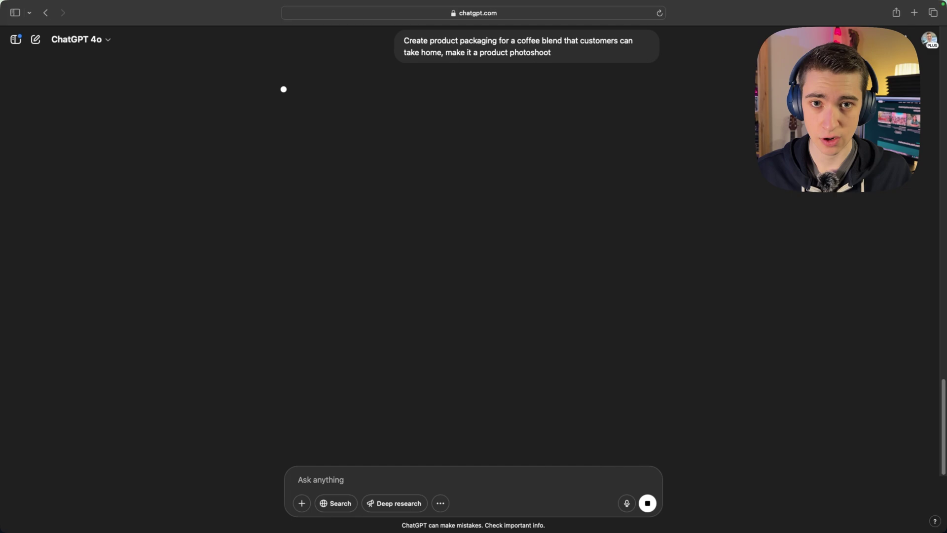
# Step: Look back at the detailed barista prompt, highlighting its full text, and return to the coffee packaging image
pyautogui.scroll(15, 474, 246)
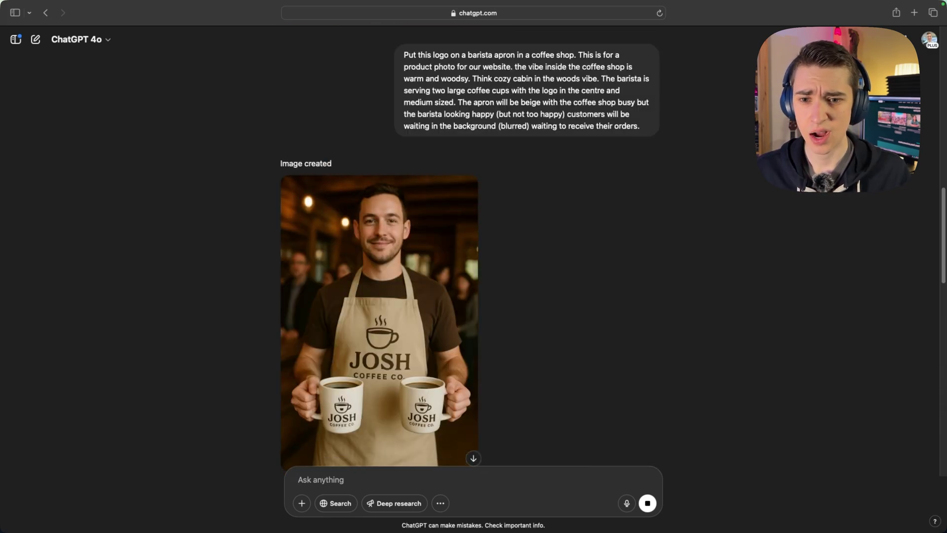
pyautogui.moveTo(403, 54); pyautogui.dragTo(639, 126)
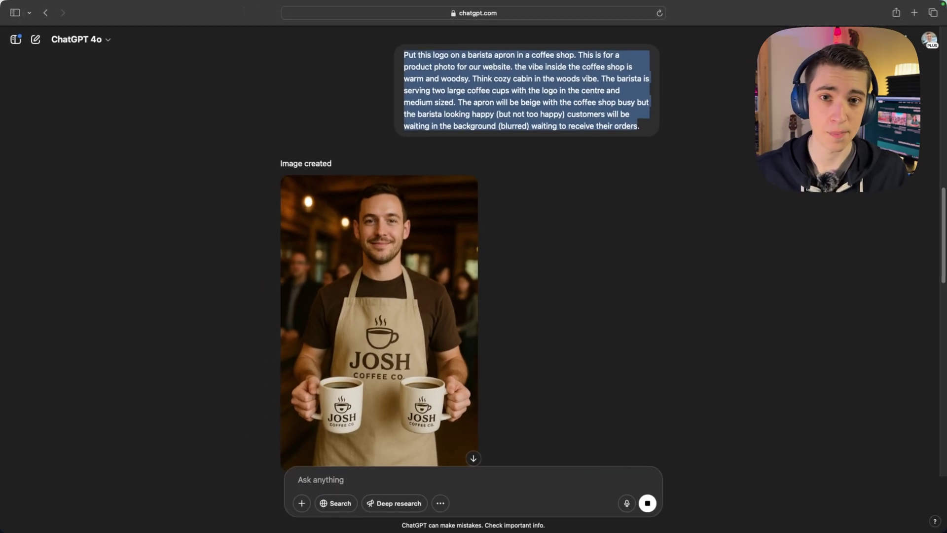
pyautogui.scroll(-15, 474, 247)
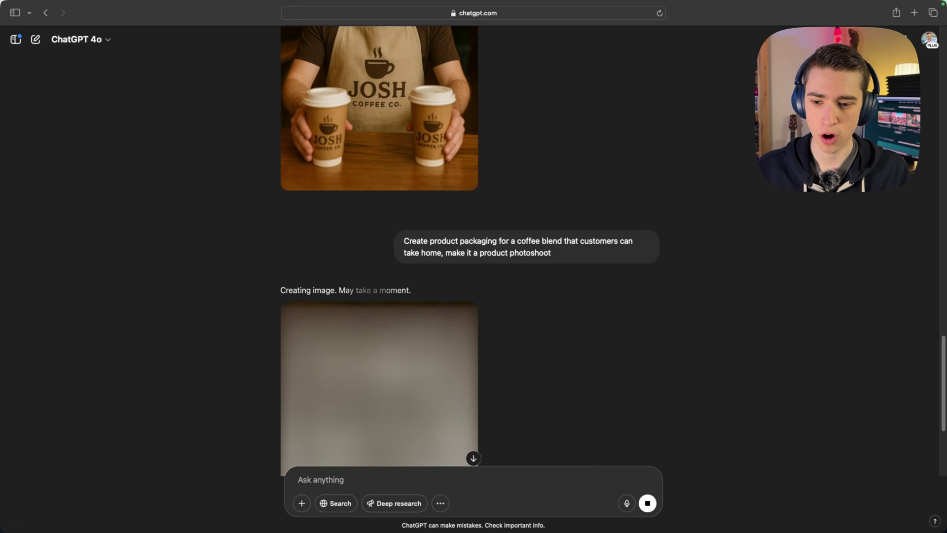
pyautogui.scroll(-4, 473, 246)
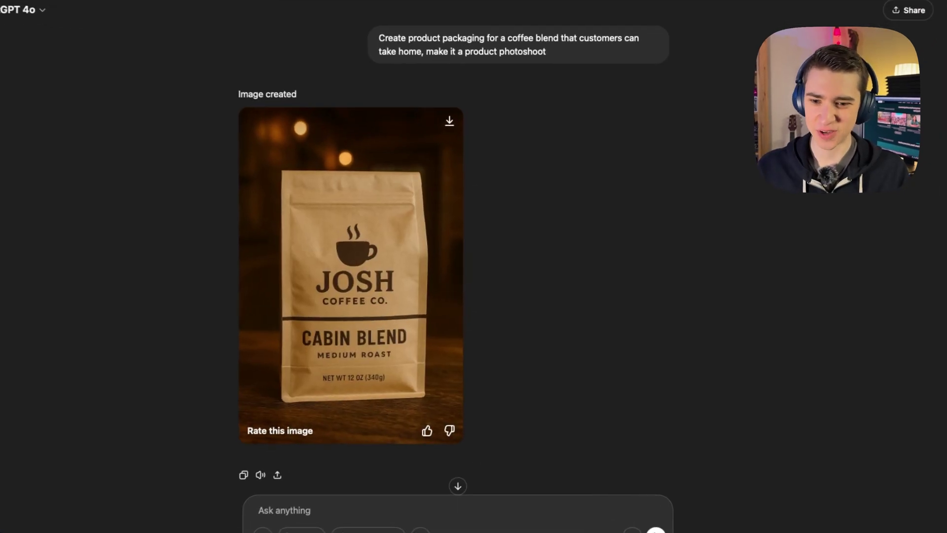
# Step: Open the coffee bag image for editing and brush a selection over the coffee cup logo
pyautogui.click(350, 274)
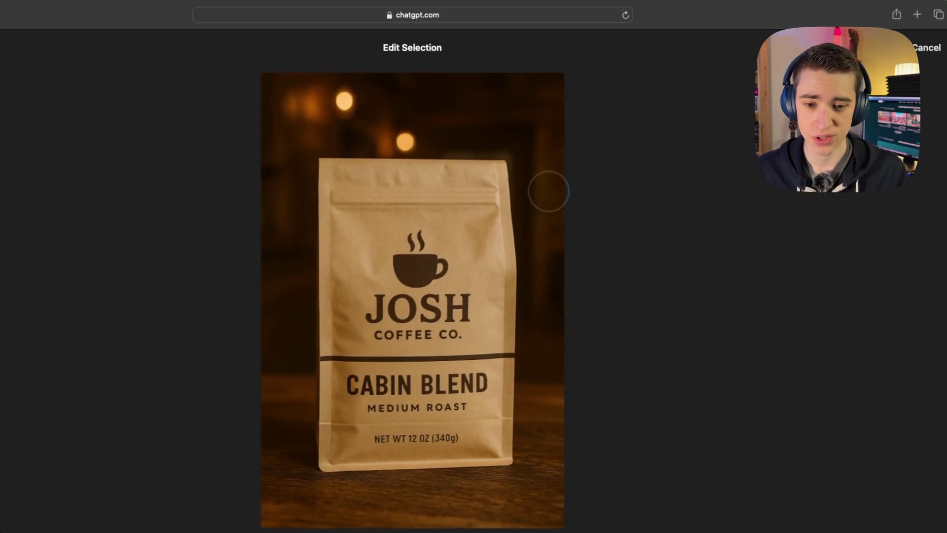
pyautogui.click(411, 246)
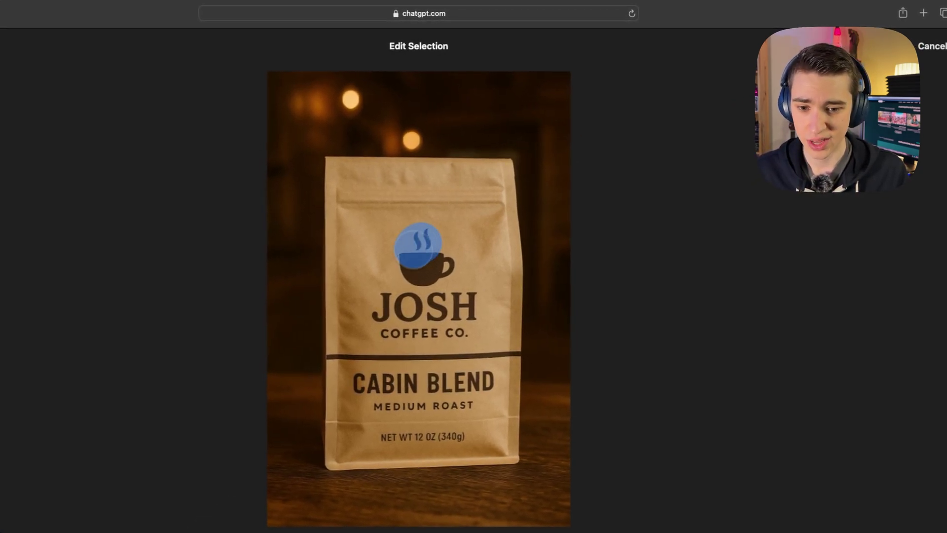
pyautogui.moveTo(418, 245)
pyautogui.mouseDown()
pyautogui.moveTo(417, 269)
pyautogui.moveTo(429, 276)
pyautogui.moveTo(446, 261)
pyautogui.moveTo(429, 243)
pyautogui.moveTo(438, 260)
pyautogui.moveTo(403, 256)
pyautogui.moveTo(449, 246)
pyautogui.mouseUp()
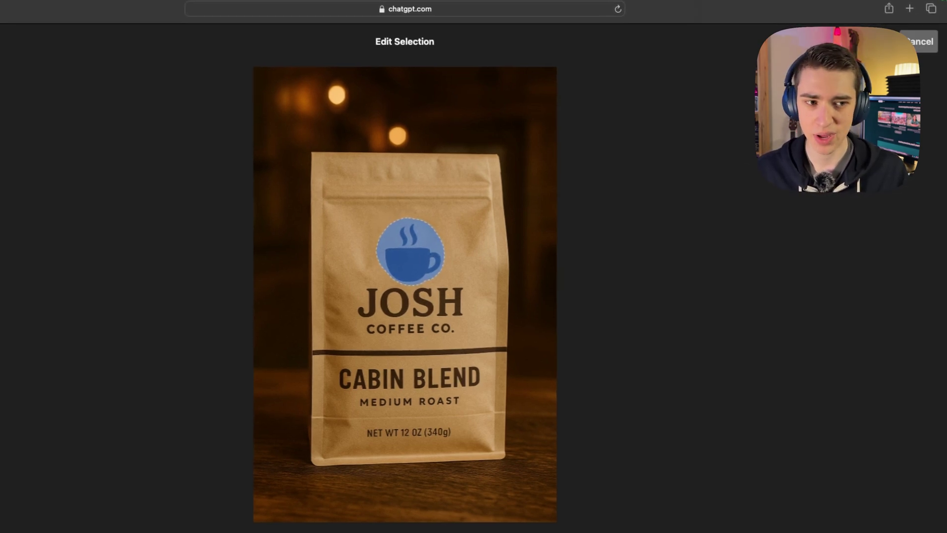
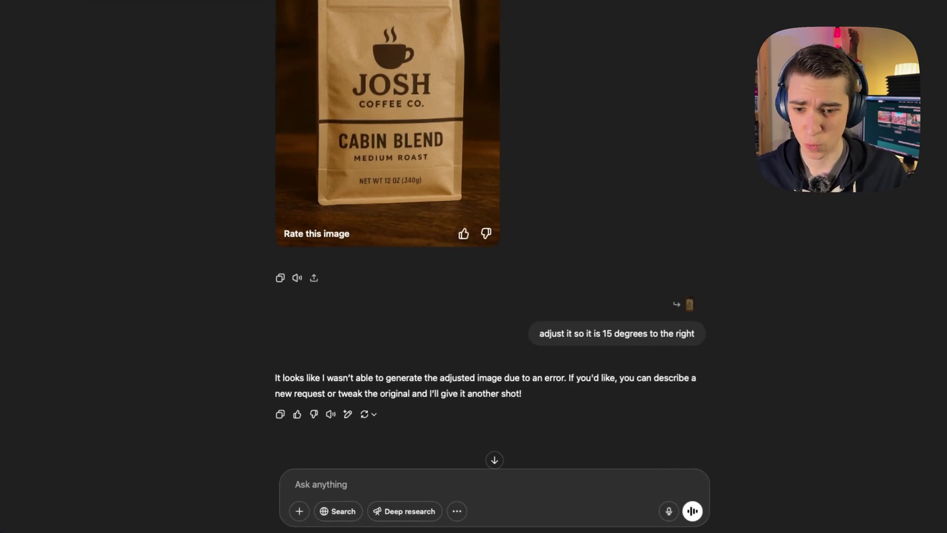
# Step: Open the coffee bag image and submit the edit request "Adjust it so it faces slightly to the right more"
pyautogui.click(387, 124)
pyautogui.write('Adjust it so it')
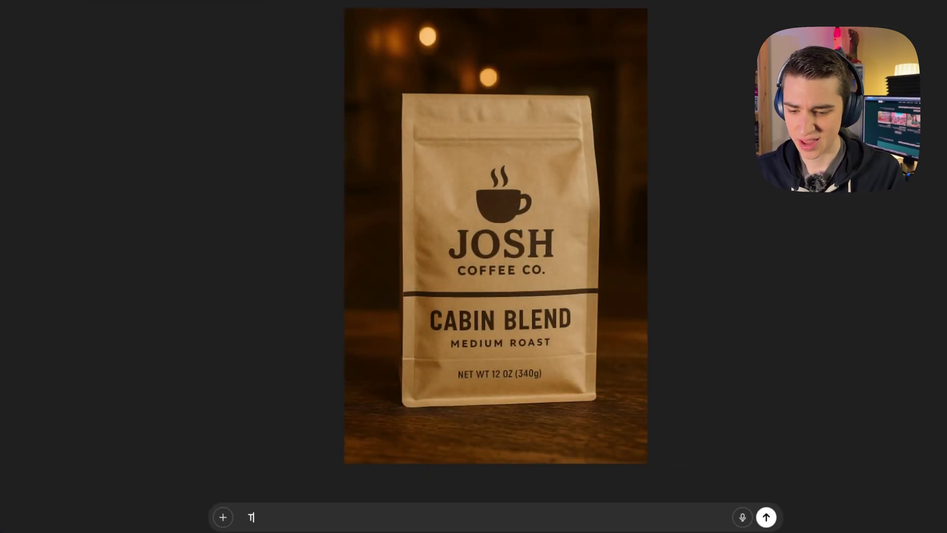
pyautogui.write(' fa')
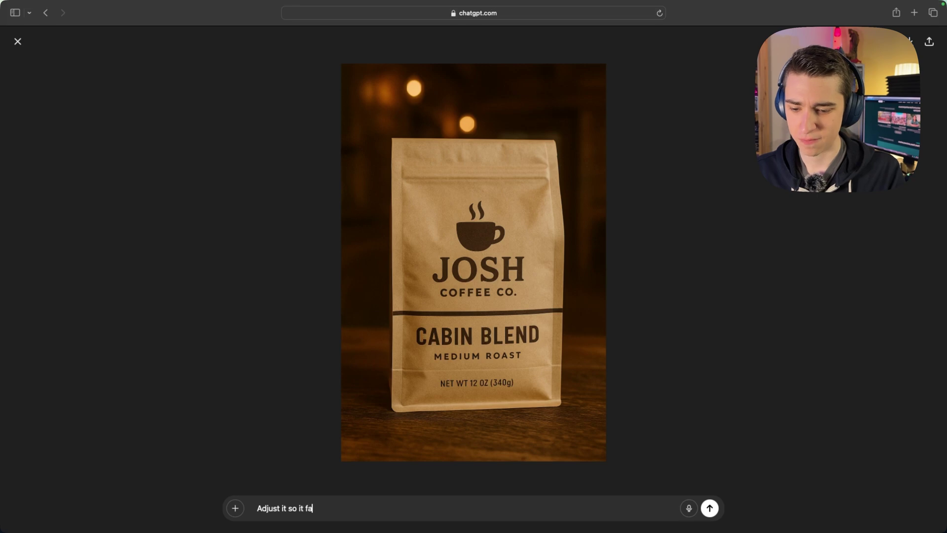
pyautogui.write('ces slightly to the right m')
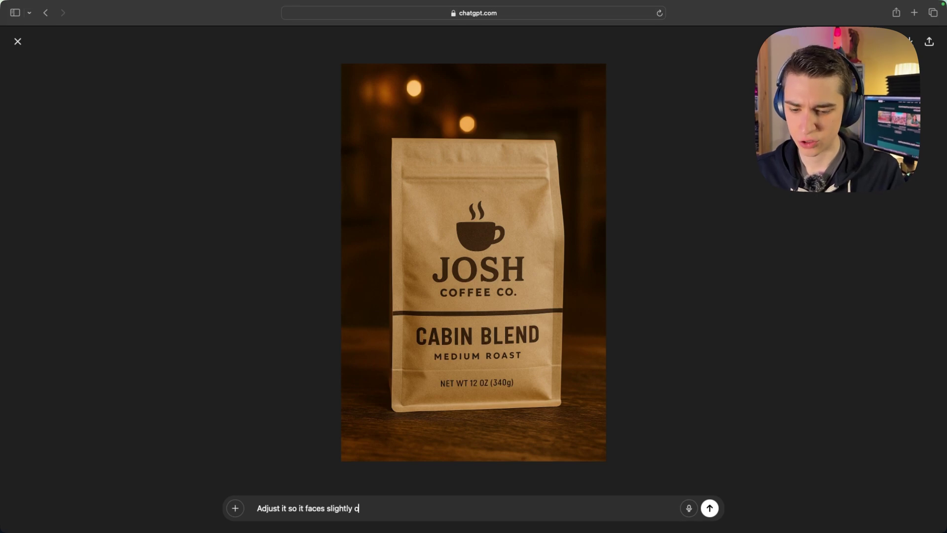
pyautogui.write('ore')
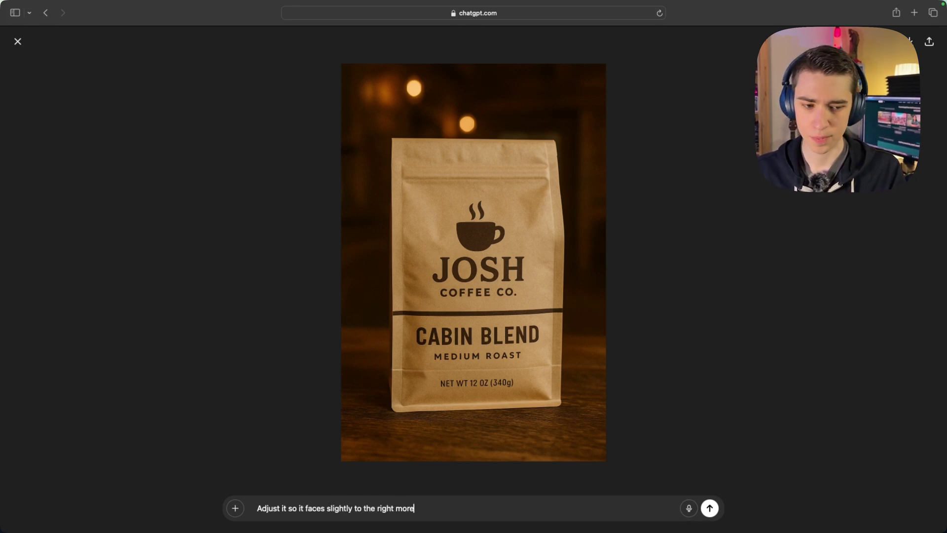
pyautogui.press('Return')
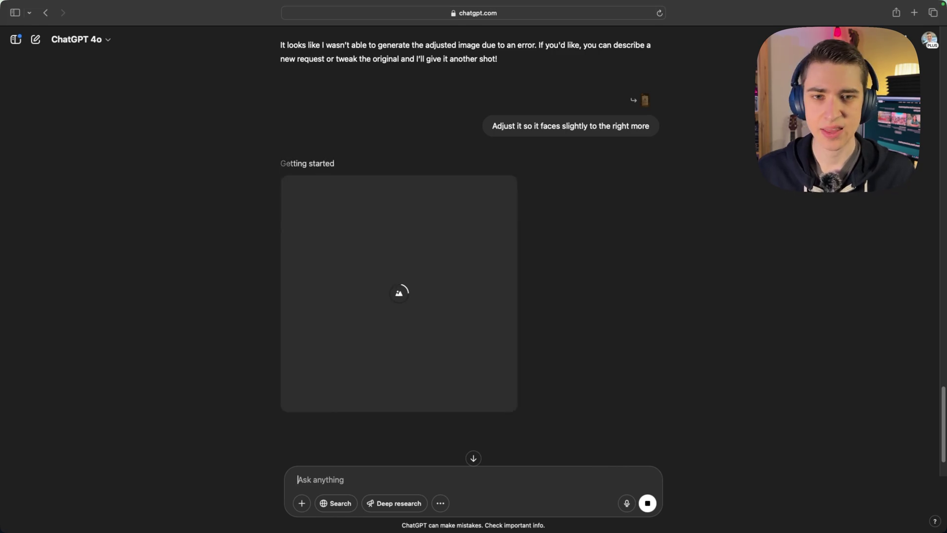
# Step: Examine the original coffee bag image enlarged and compare its angle with the adjusted version being generated
pyautogui.scroll(10, 468, 247)
pyautogui.click(359, 188)
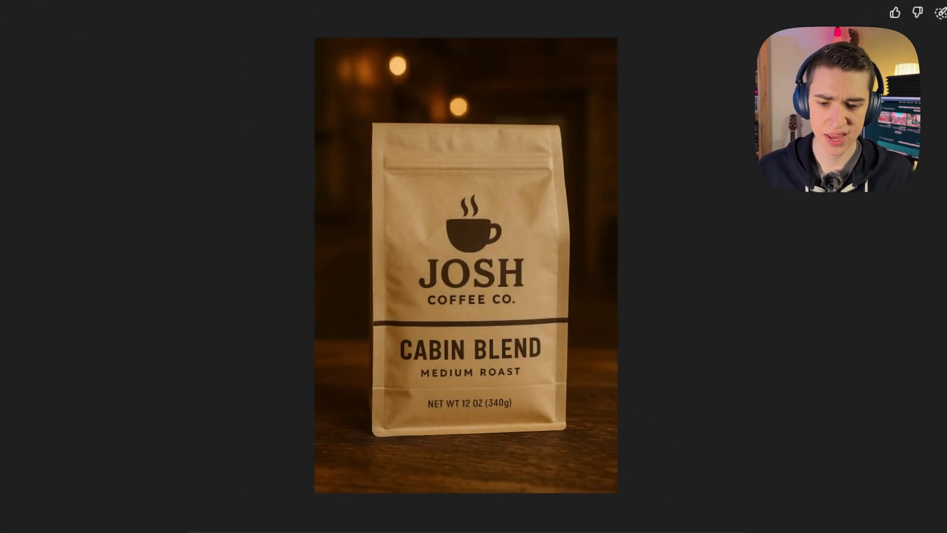
pyautogui.click(19, 47)
pyautogui.scroll(-5, 468, 247)
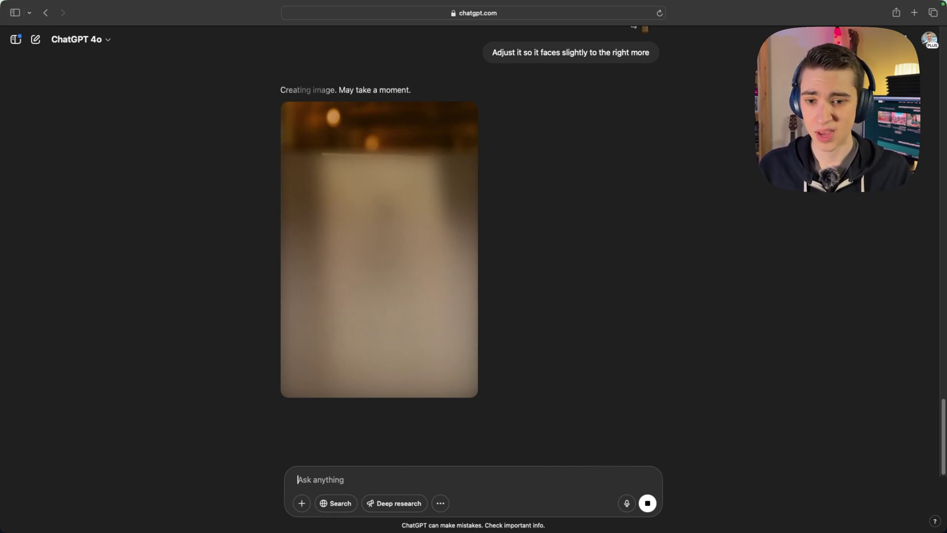
pyautogui.scroll(3, 469, 246)
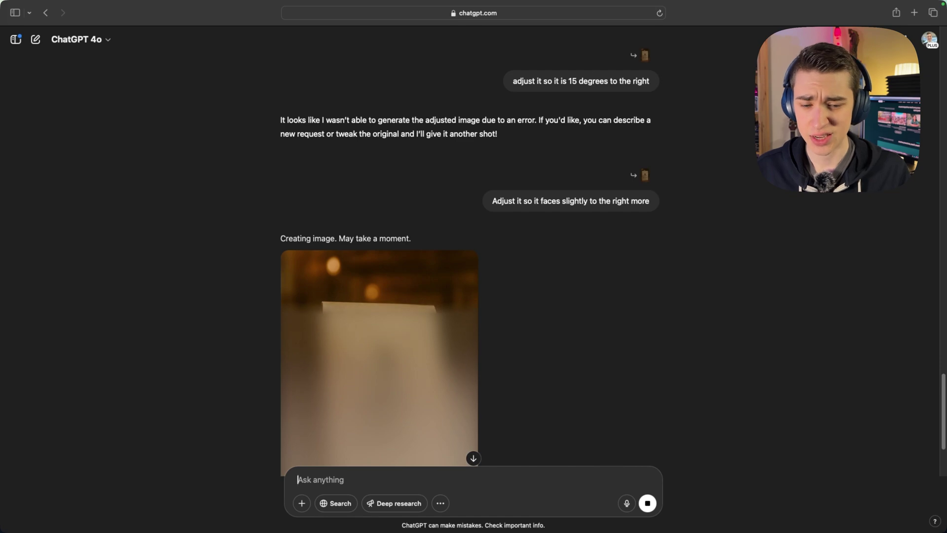
pyautogui.scroll(-3, 468, 247)
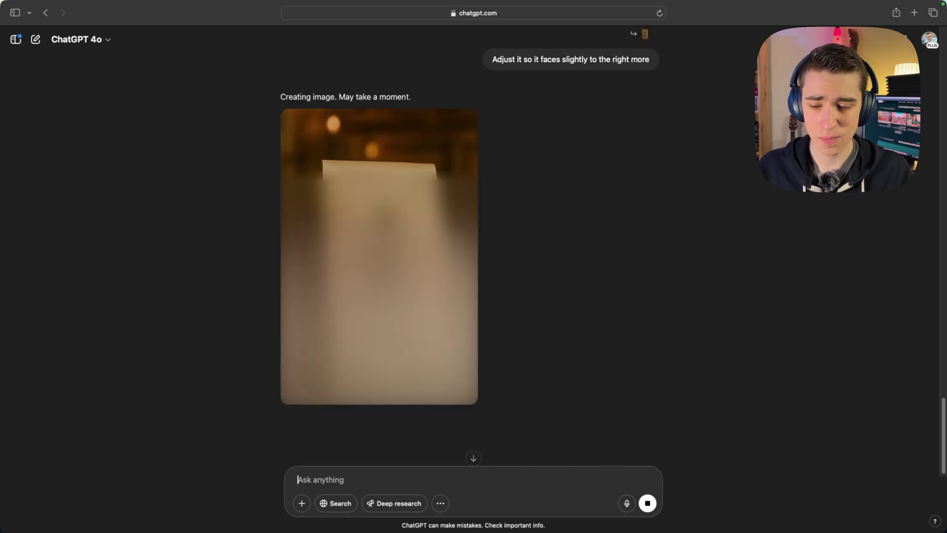
pyautogui.scroll(10, 379, 246)
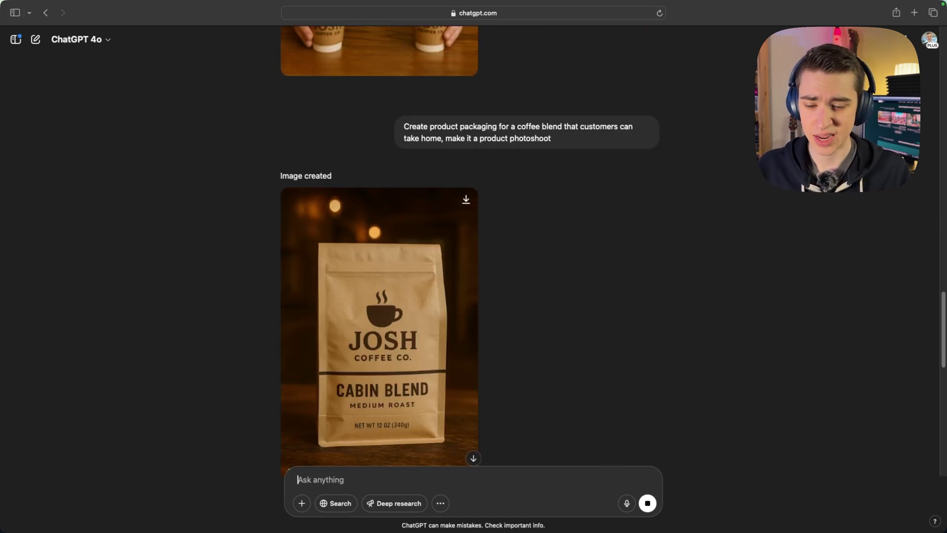
pyautogui.scroll(-3, 378, 247)
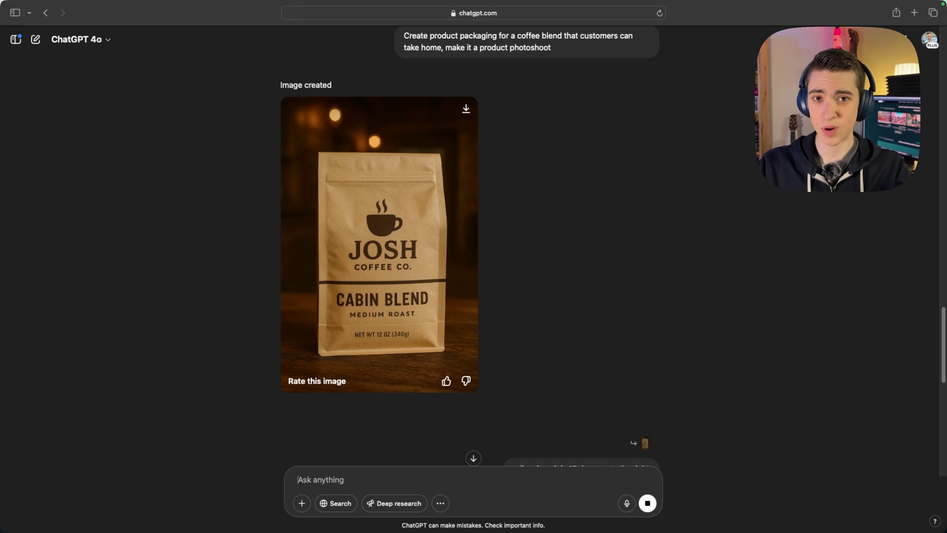
# Step: Open the adjusted coffee bag image and submit the edit request "Make it holiday themed"
pyautogui.scroll(-8, 378, 246)
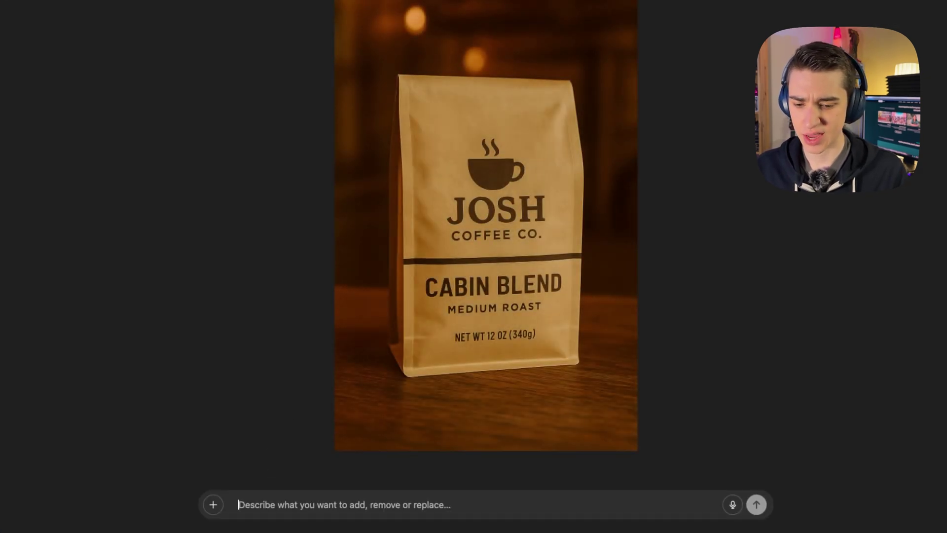
pyautogui.write('Make it holiday themed')
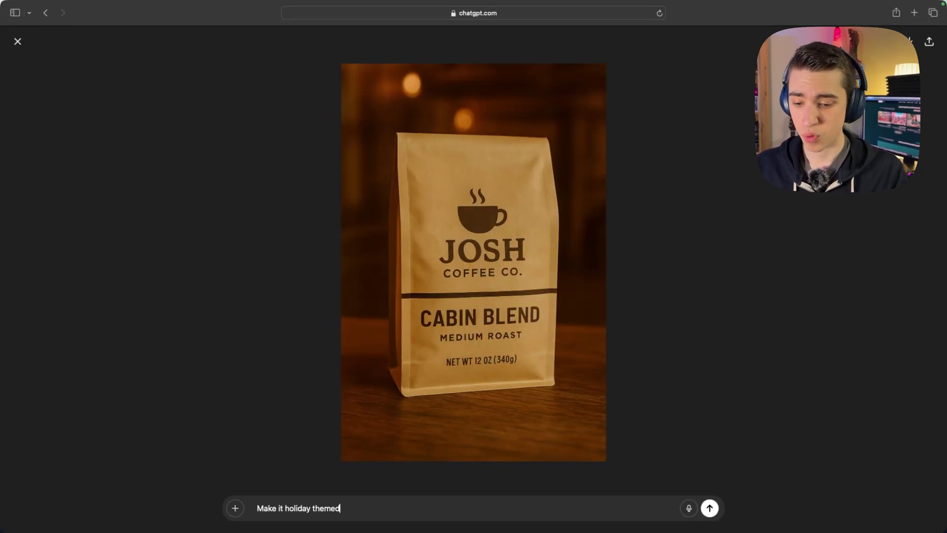
pyautogui.press('Return')
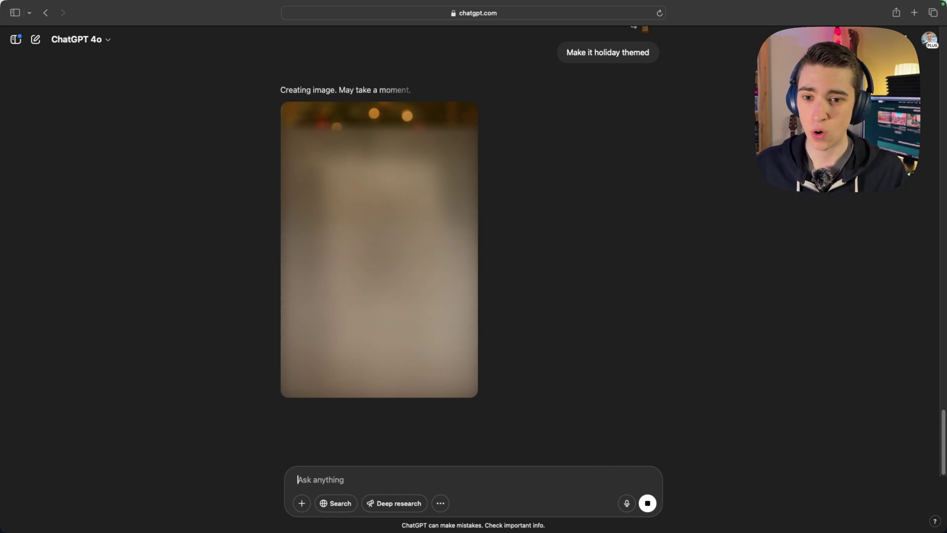
# Step: Compare the holiday-themed coffee bag image with the original and right-facing versions earlier in the chat
pyautogui.scroll(10, 379, 247)
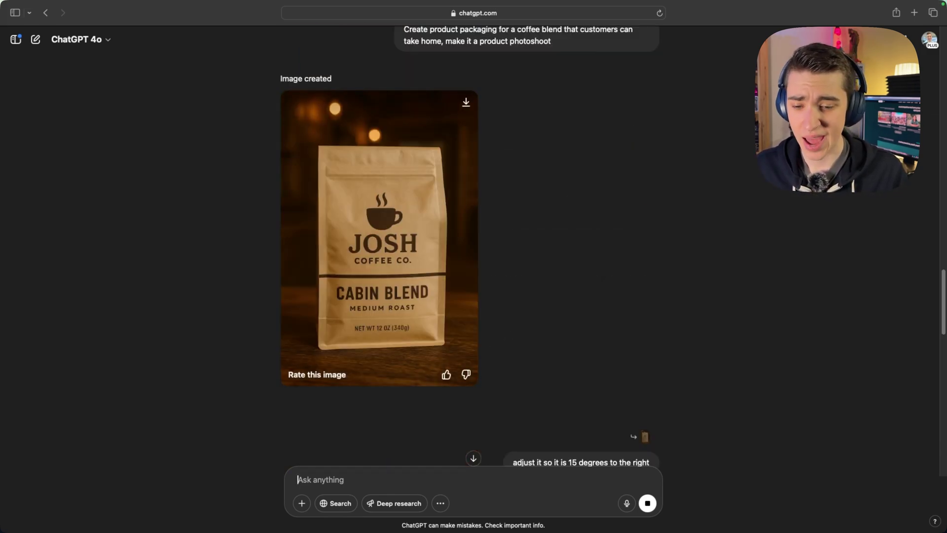
pyautogui.scroll(-1, 379, 237)
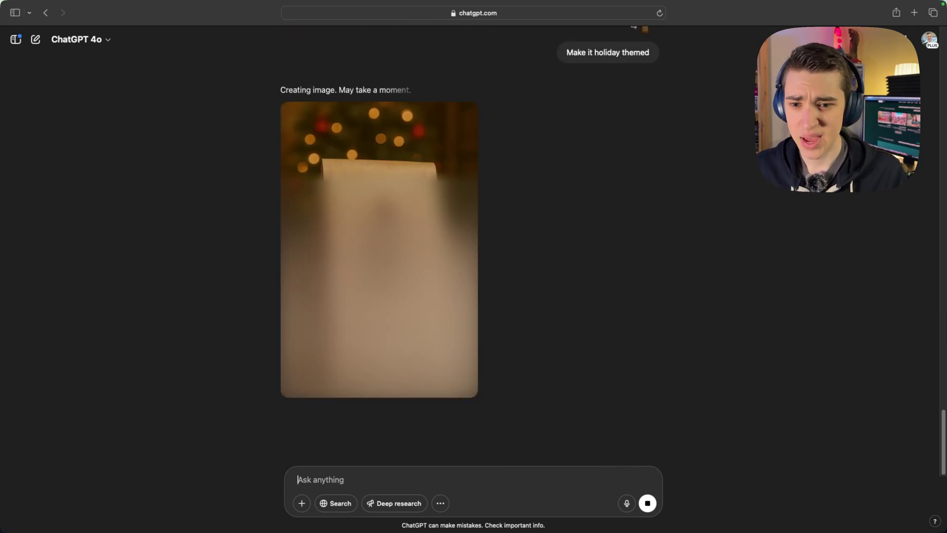
pyautogui.scroll(10, 379, 247)
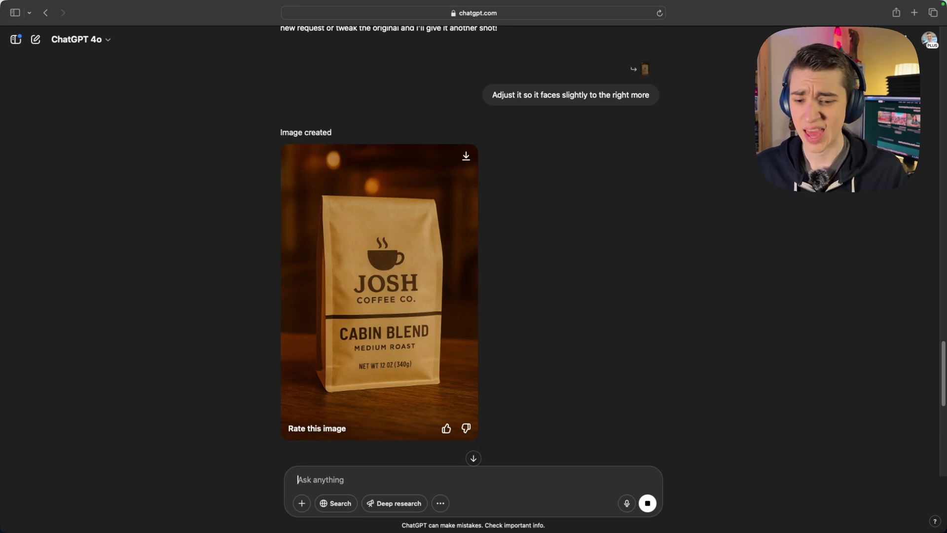
pyautogui.scroll(-10, 379, 286)
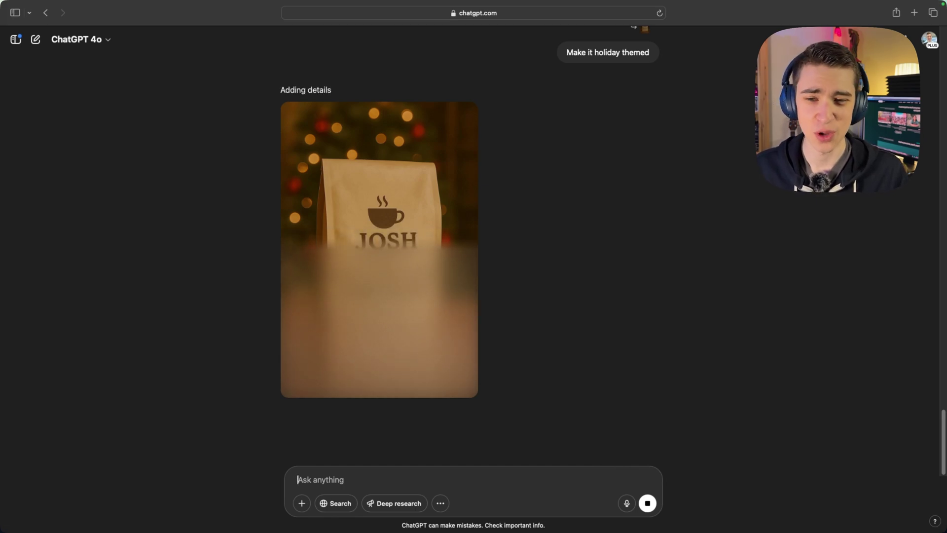
pyautogui.scroll(8, 378, 247)
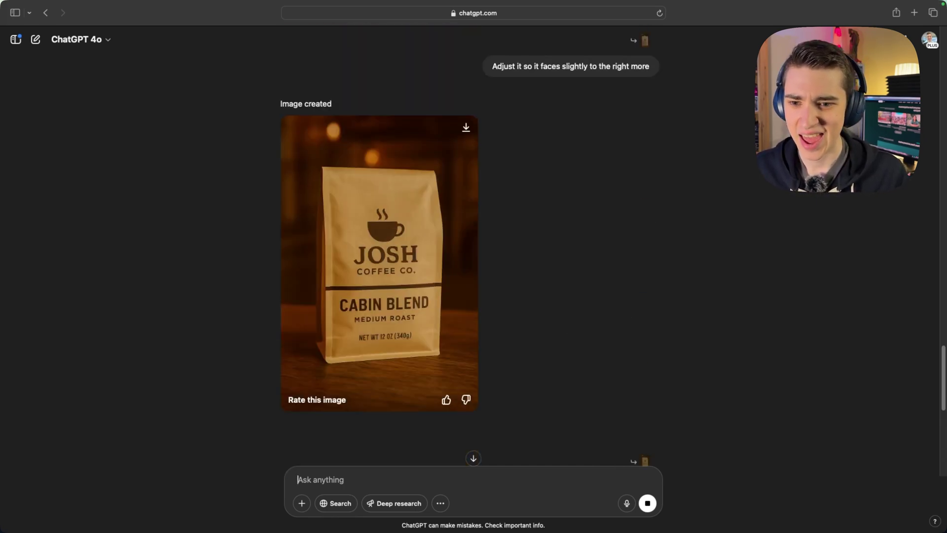
pyautogui.scroll(-8, 379, 267)
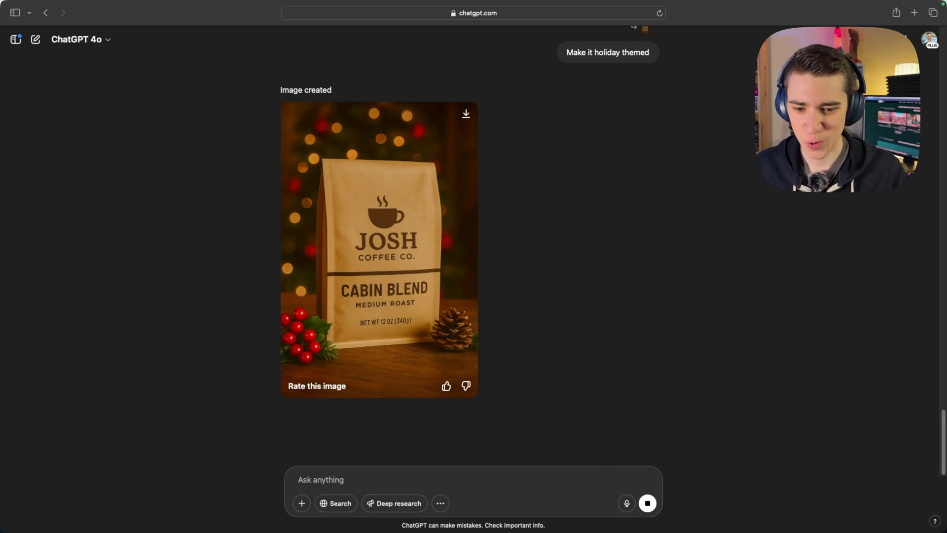
pyautogui.scroll(10, 379, 246)
pyautogui.scroll(-10, 379, 246)
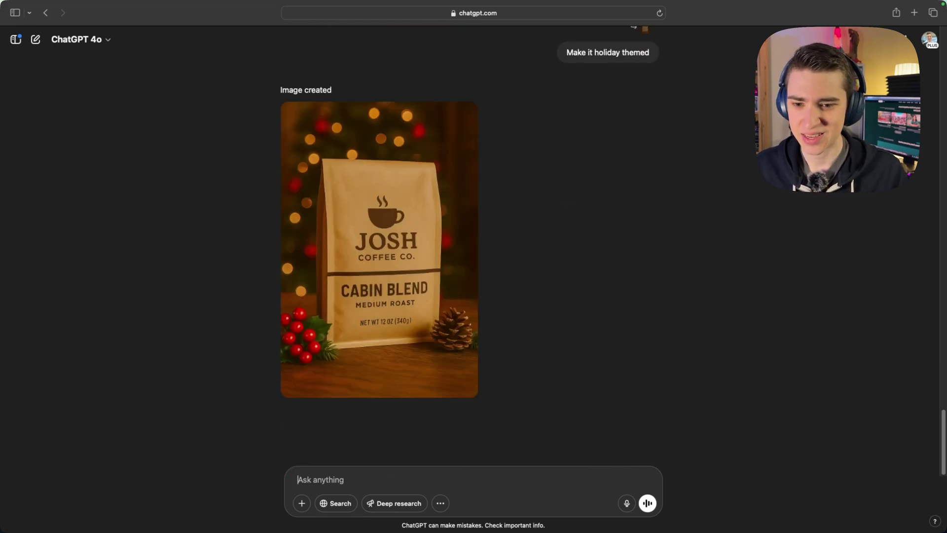
# Step: Examine the holiday-themed coffee bag image enlarged, checking its label text and festive background details
pyautogui.scroll(10, 379, 246)
pyautogui.scroll(-10, 379, 246)
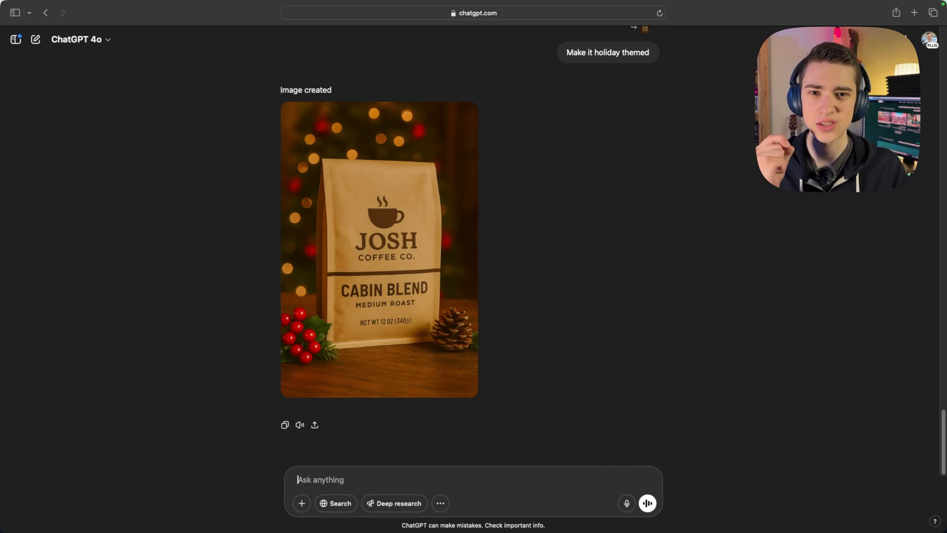
pyautogui.click(379, 249)
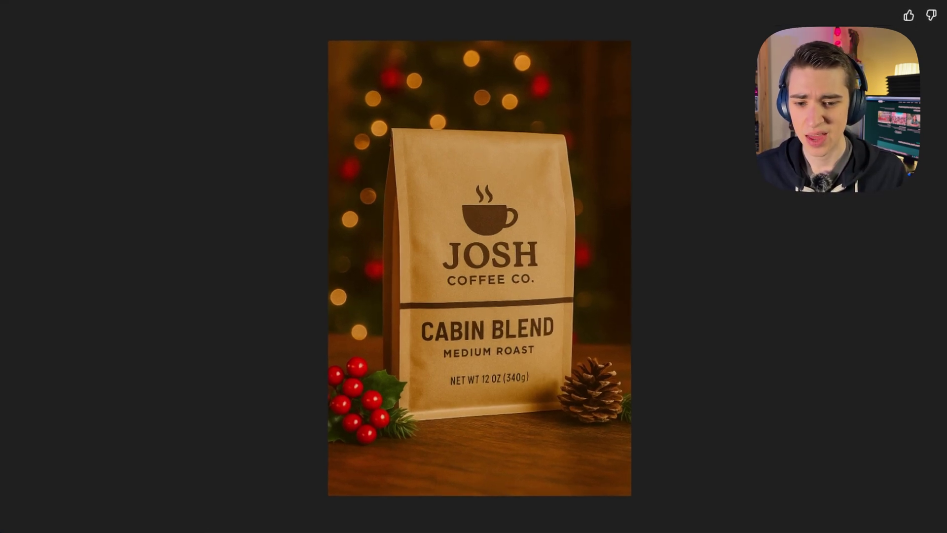
pyautogui.press('Escape')
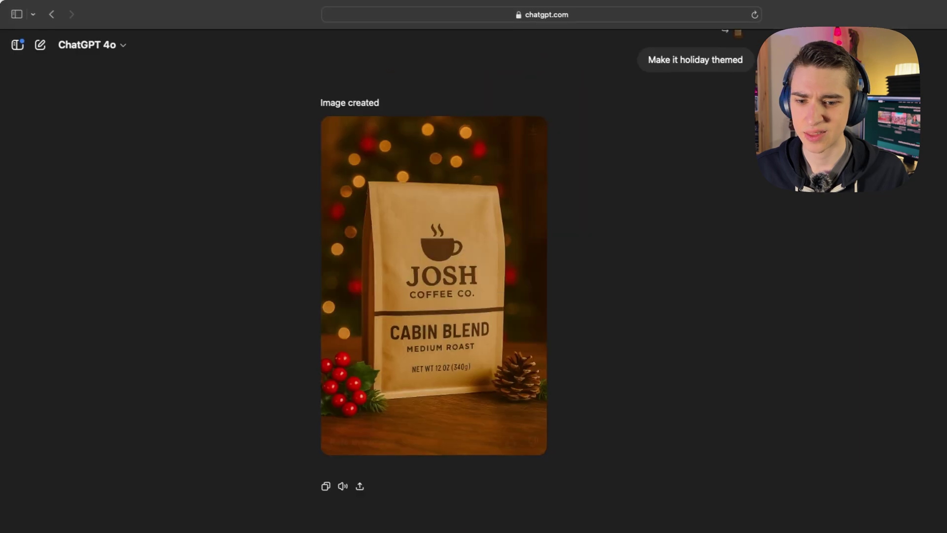
# Step: View the right-facing coffee bag image enlarged and compare it with the enlarged holiday-themed version for bag and label consistency
pyautogui.scroll(5, 474, 266)
pyautogui.scroll(-10, 385, 266)
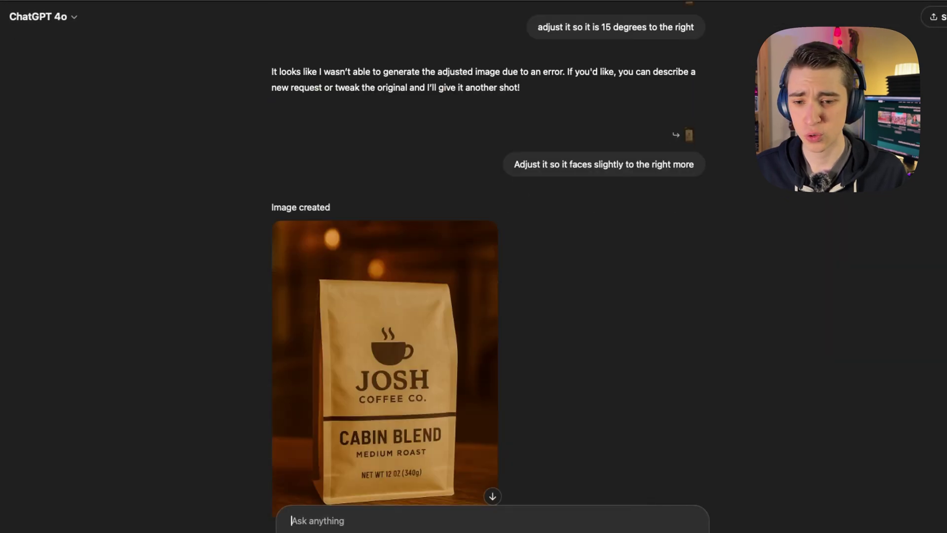
pyautogui.scroll(8, 384, 266)
pyautogui.scroll(-2, 385, 267)
pyautogui.click(385, 124)
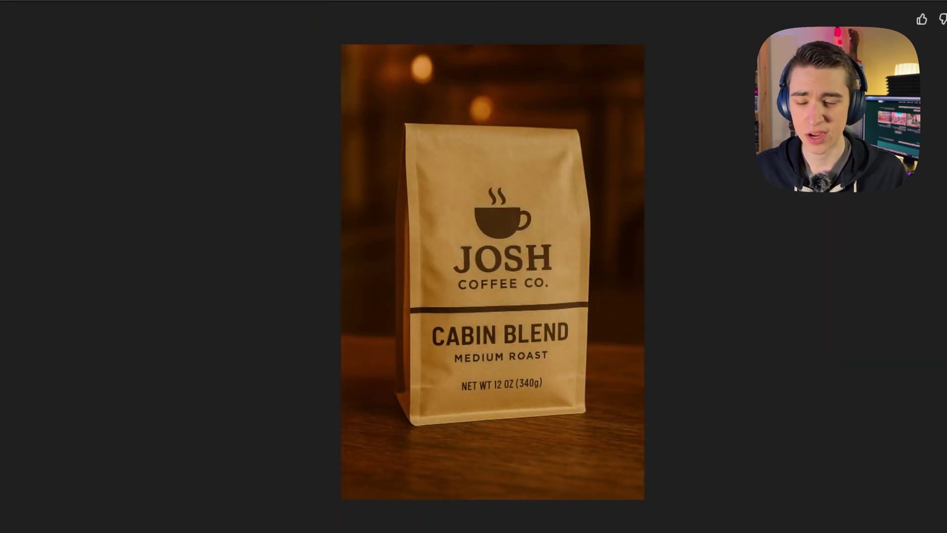
pyautogui.press('Escape')
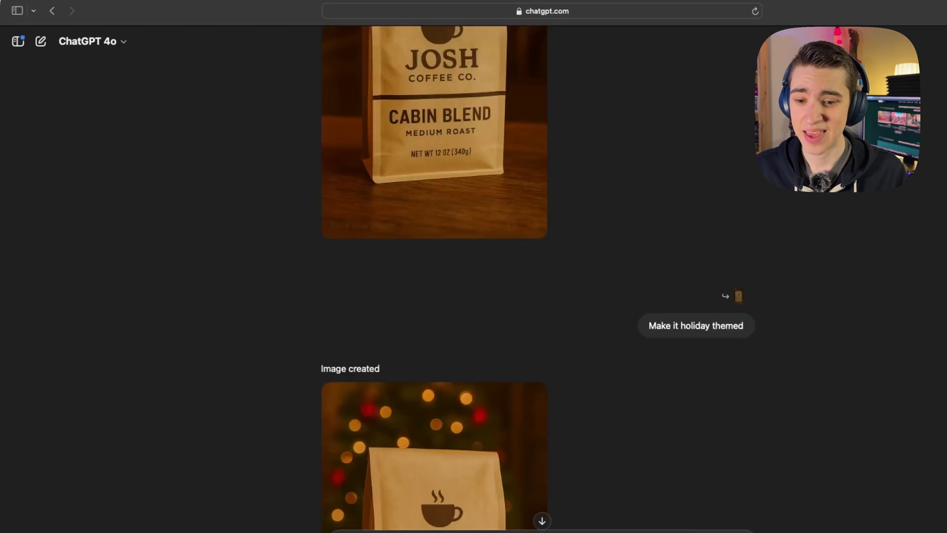
pyautogui.scroll(-5, 435, 266)
pyautogui.click(434, 281)
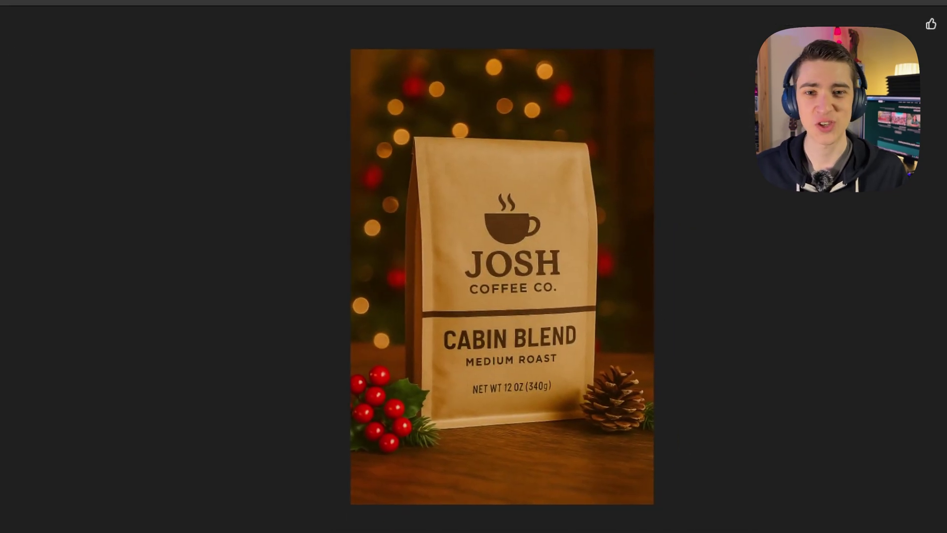
pyautogui.press('Escape')
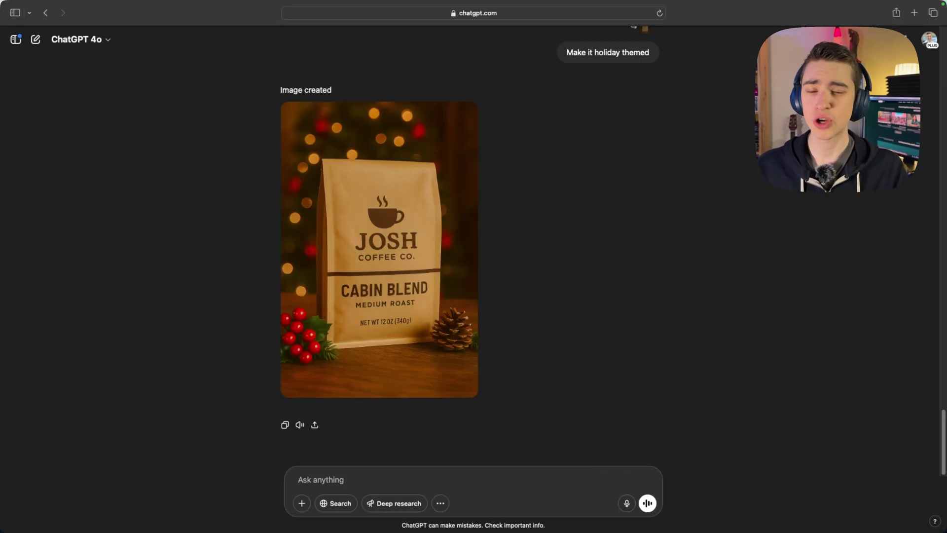